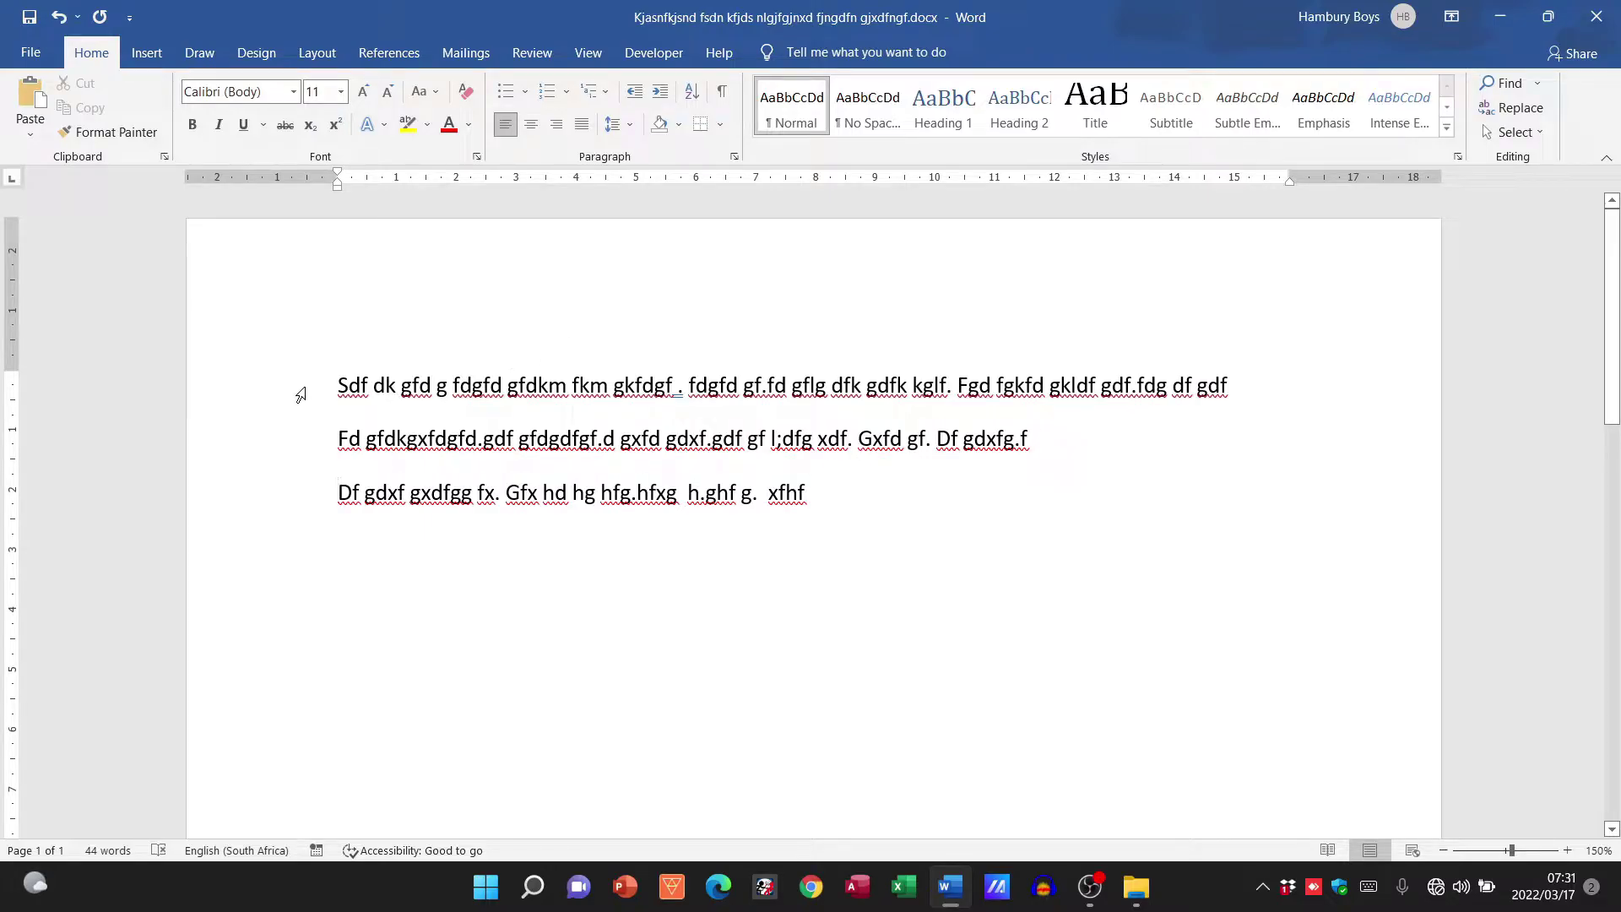
Select the three placeholder paragraphs by dragging down the left margin beside them
drag(301, 387, 298, 492)
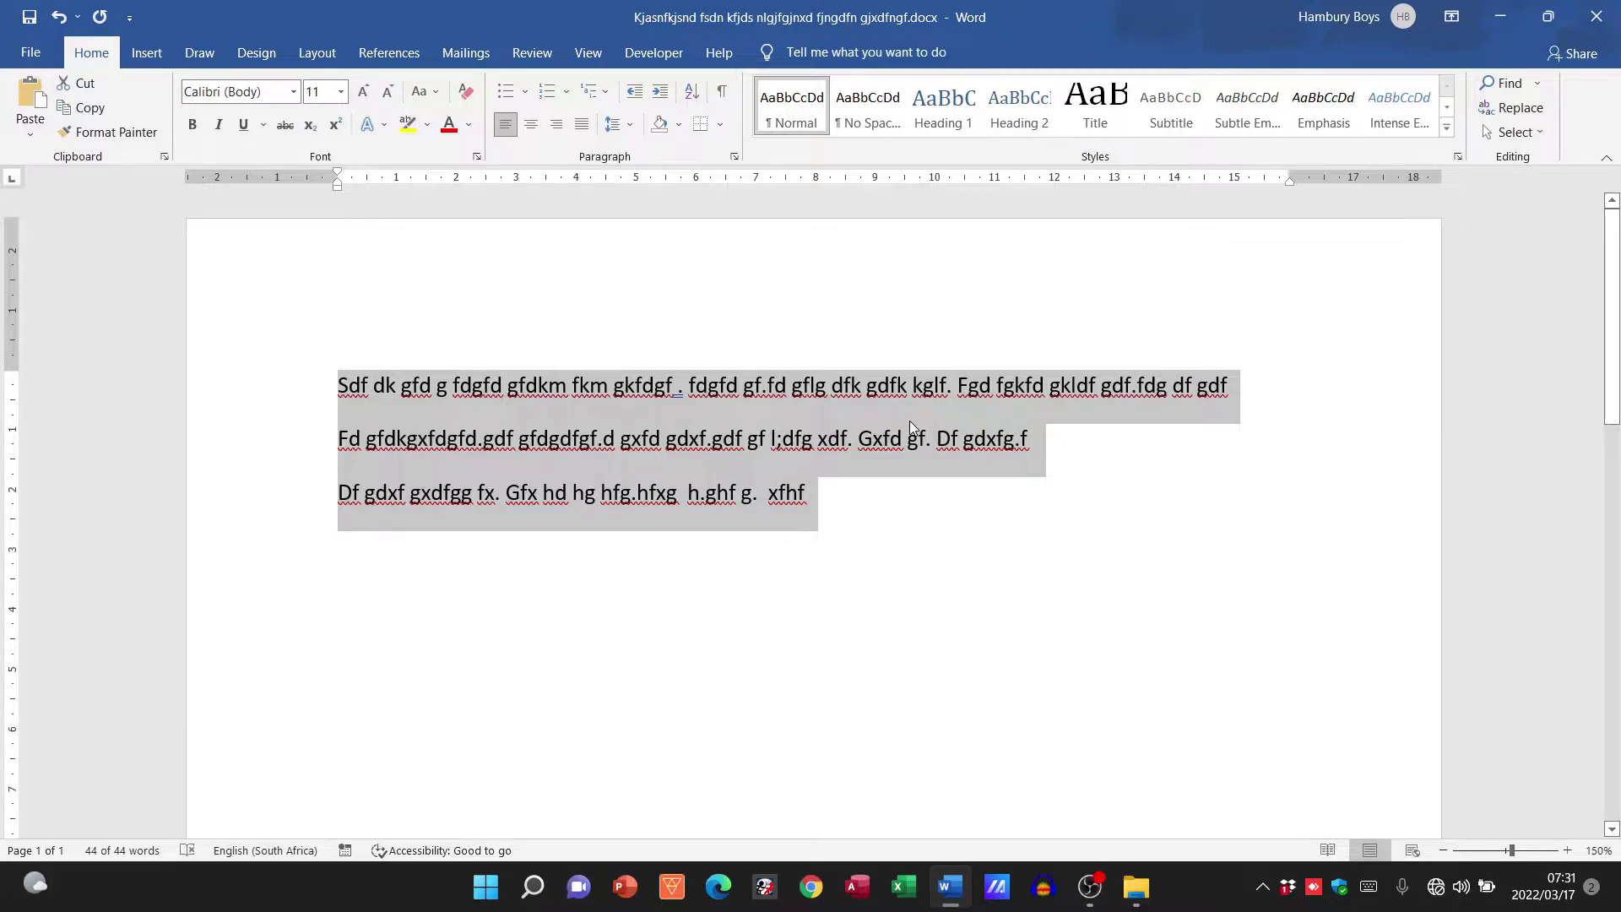
click(586, 596)
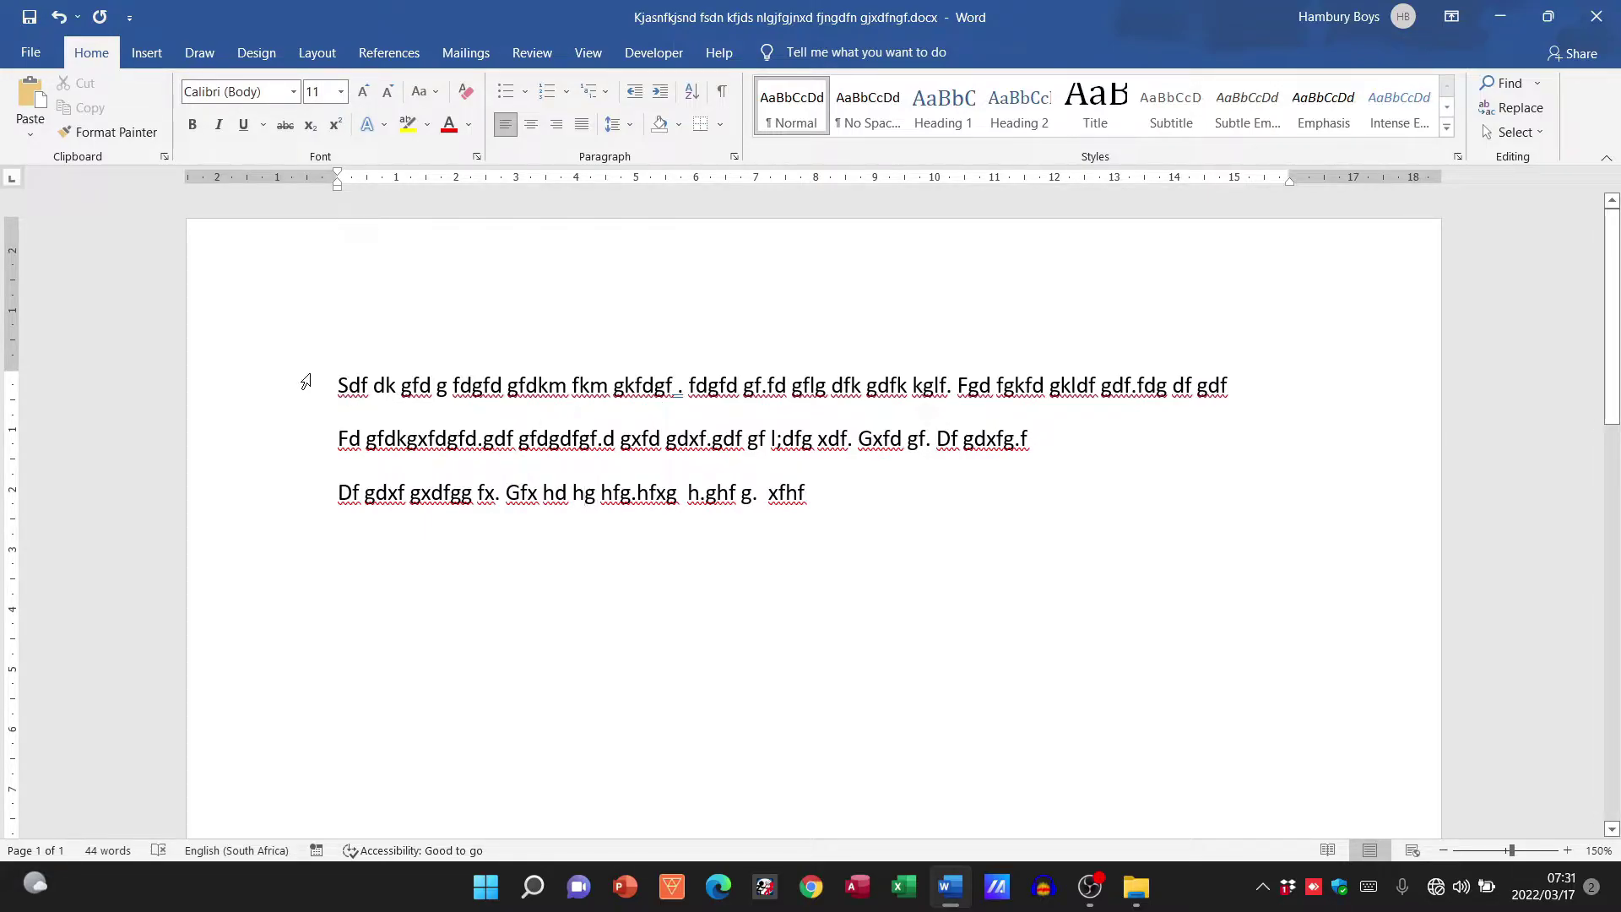
drag(306, 381, 307, 501)
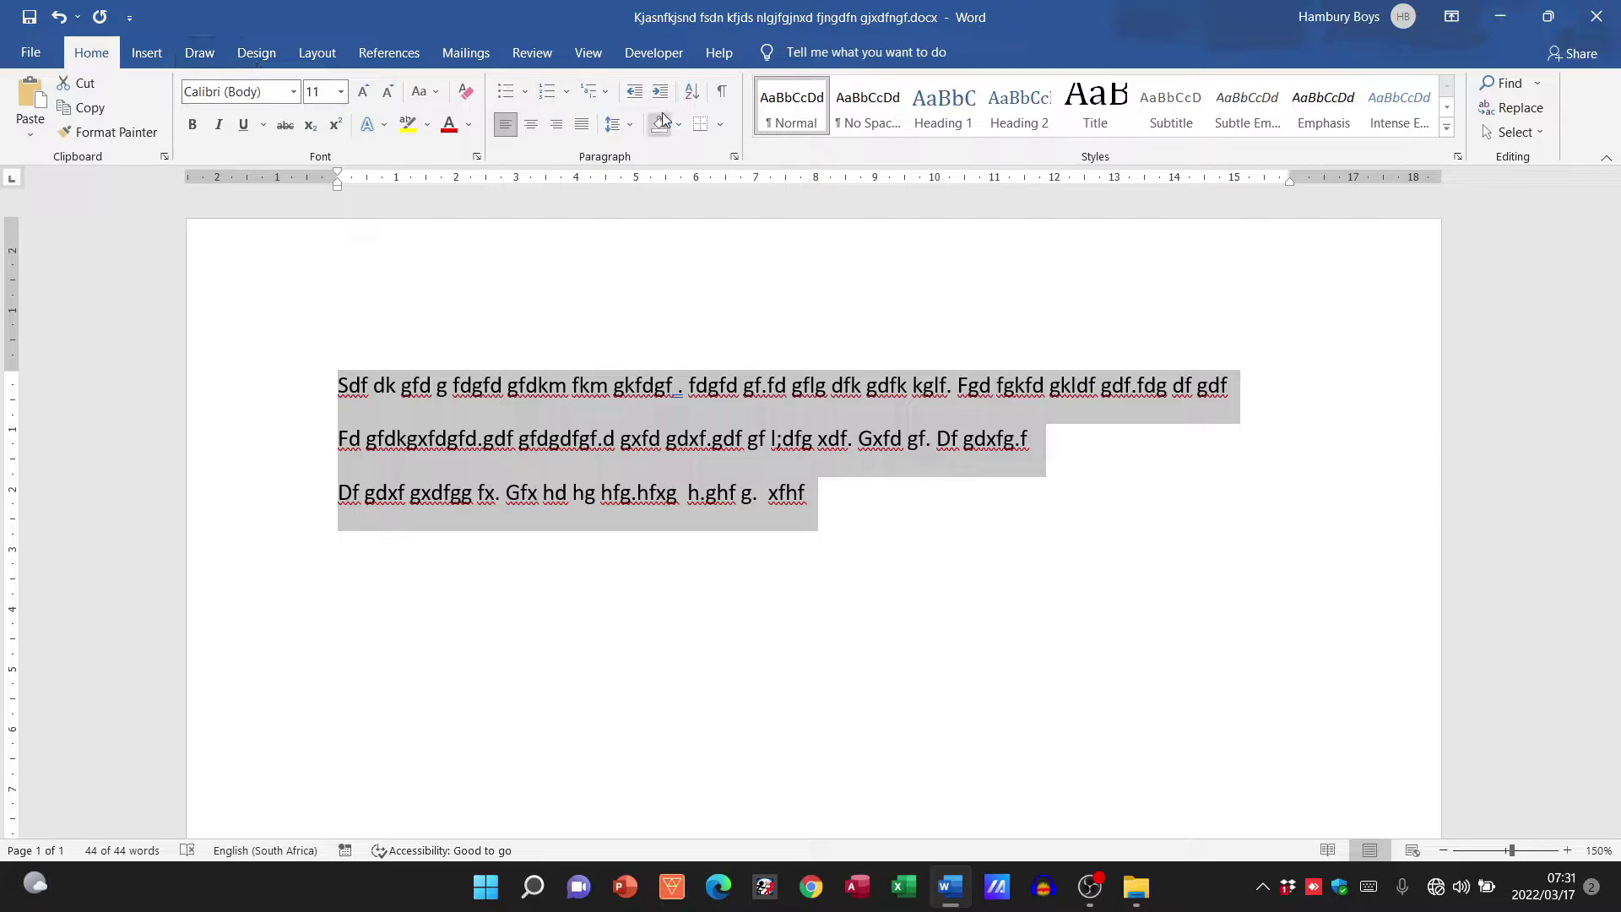
Open the Borders and Shading dialog from the Borders dropdown and move it beside the text
click(721, 128)
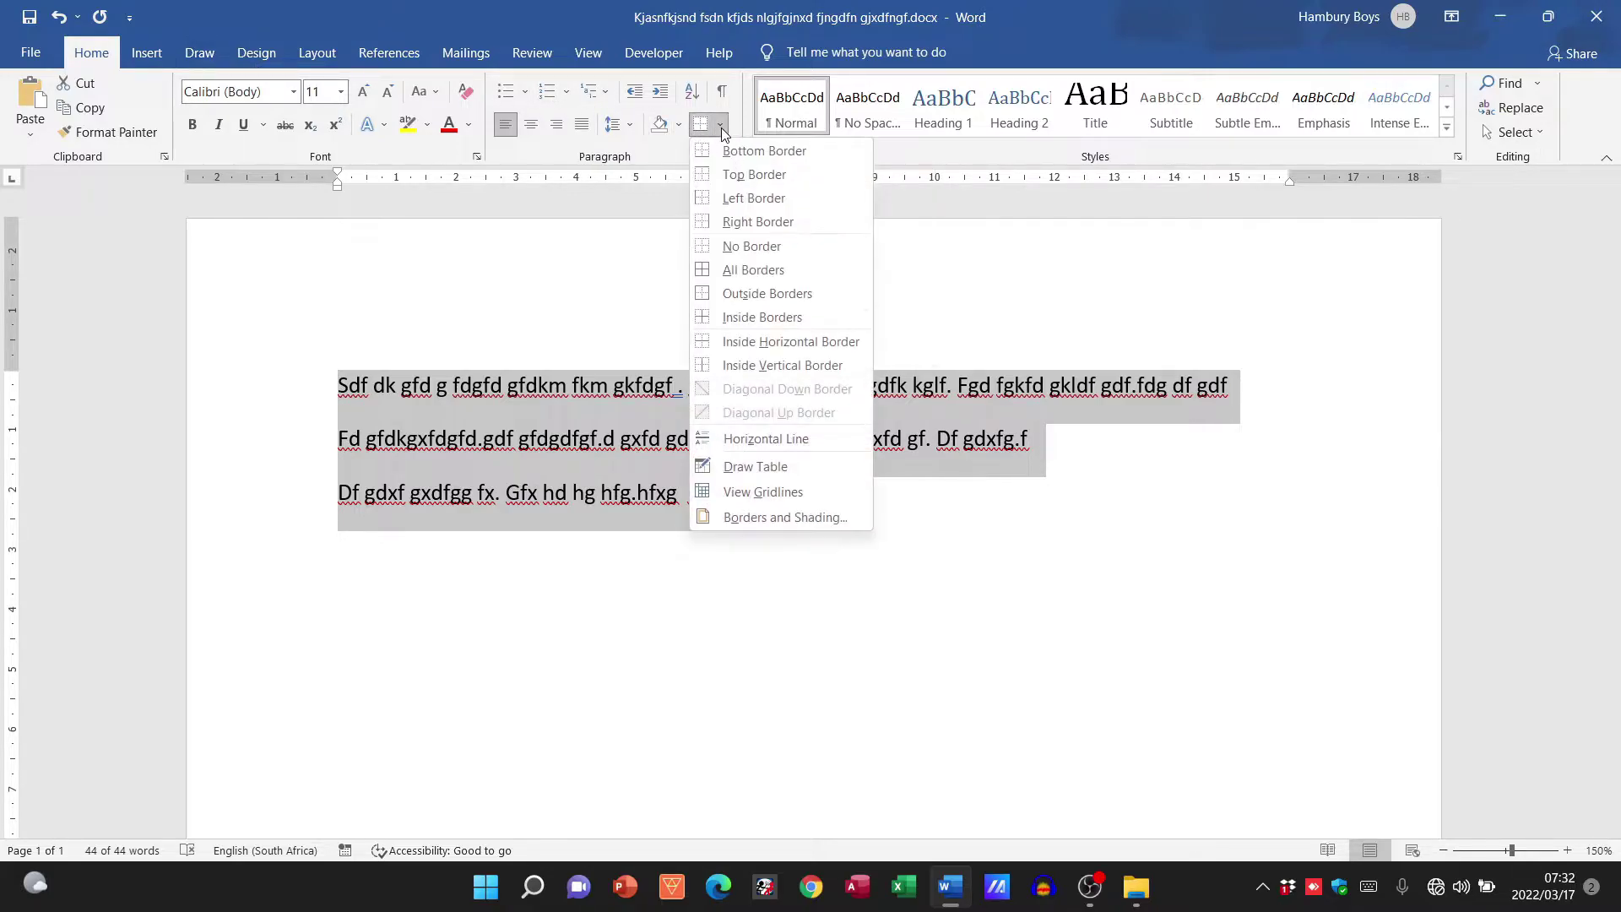
click(802, 514)
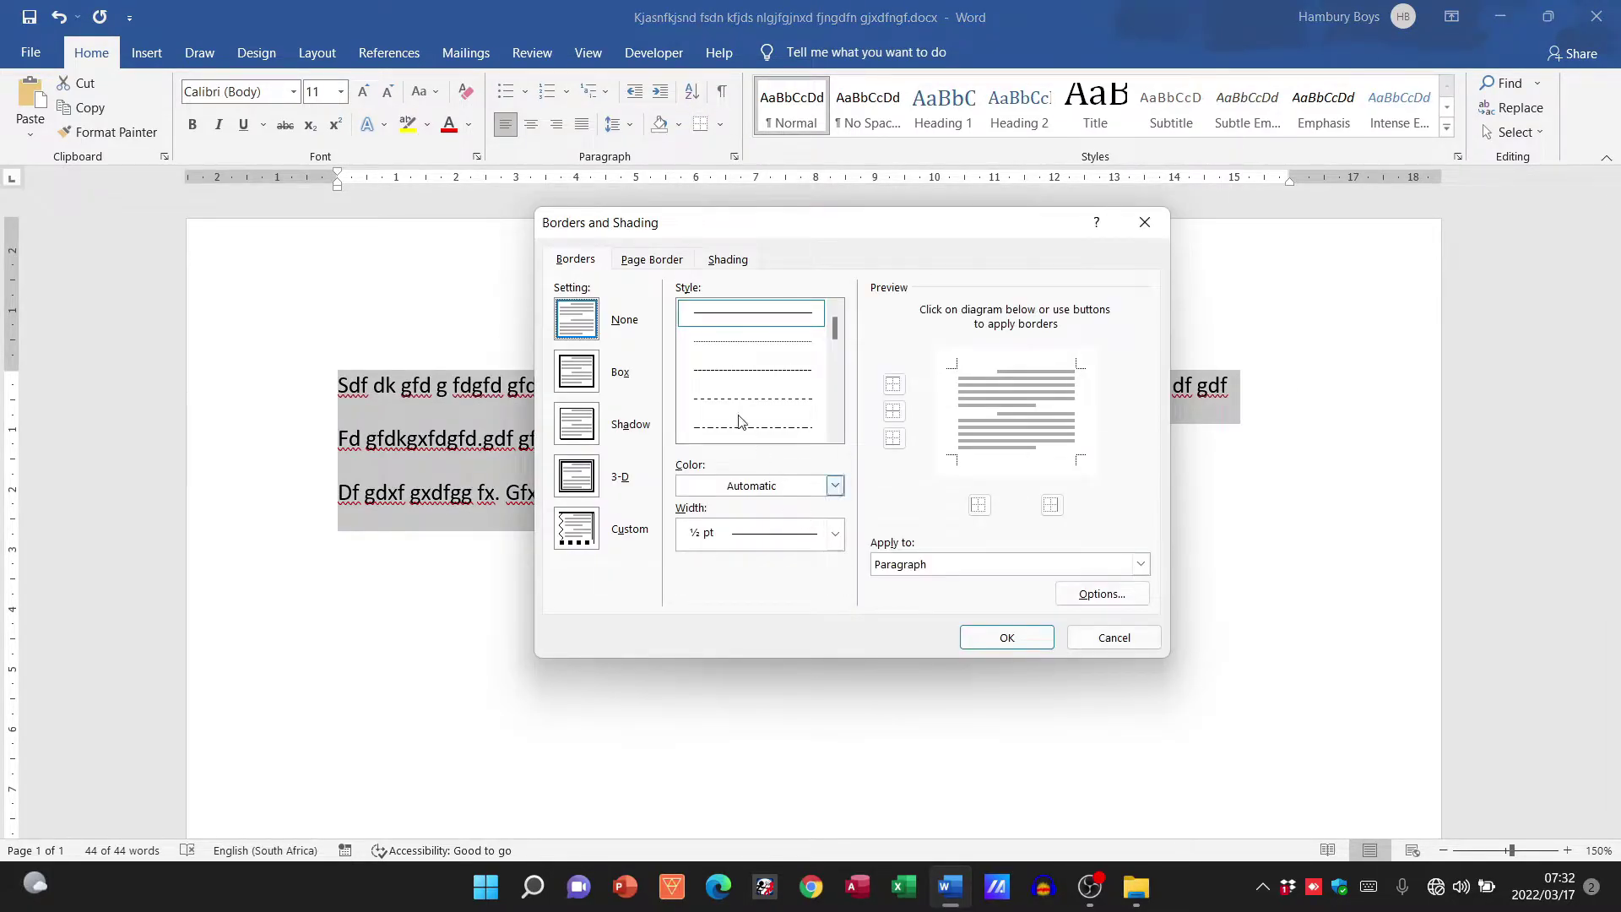
mouse_move(741, 235)
mouse_down()
mouse_move(1121, 263)
mouse_move(1108, 268)
mouse_up()
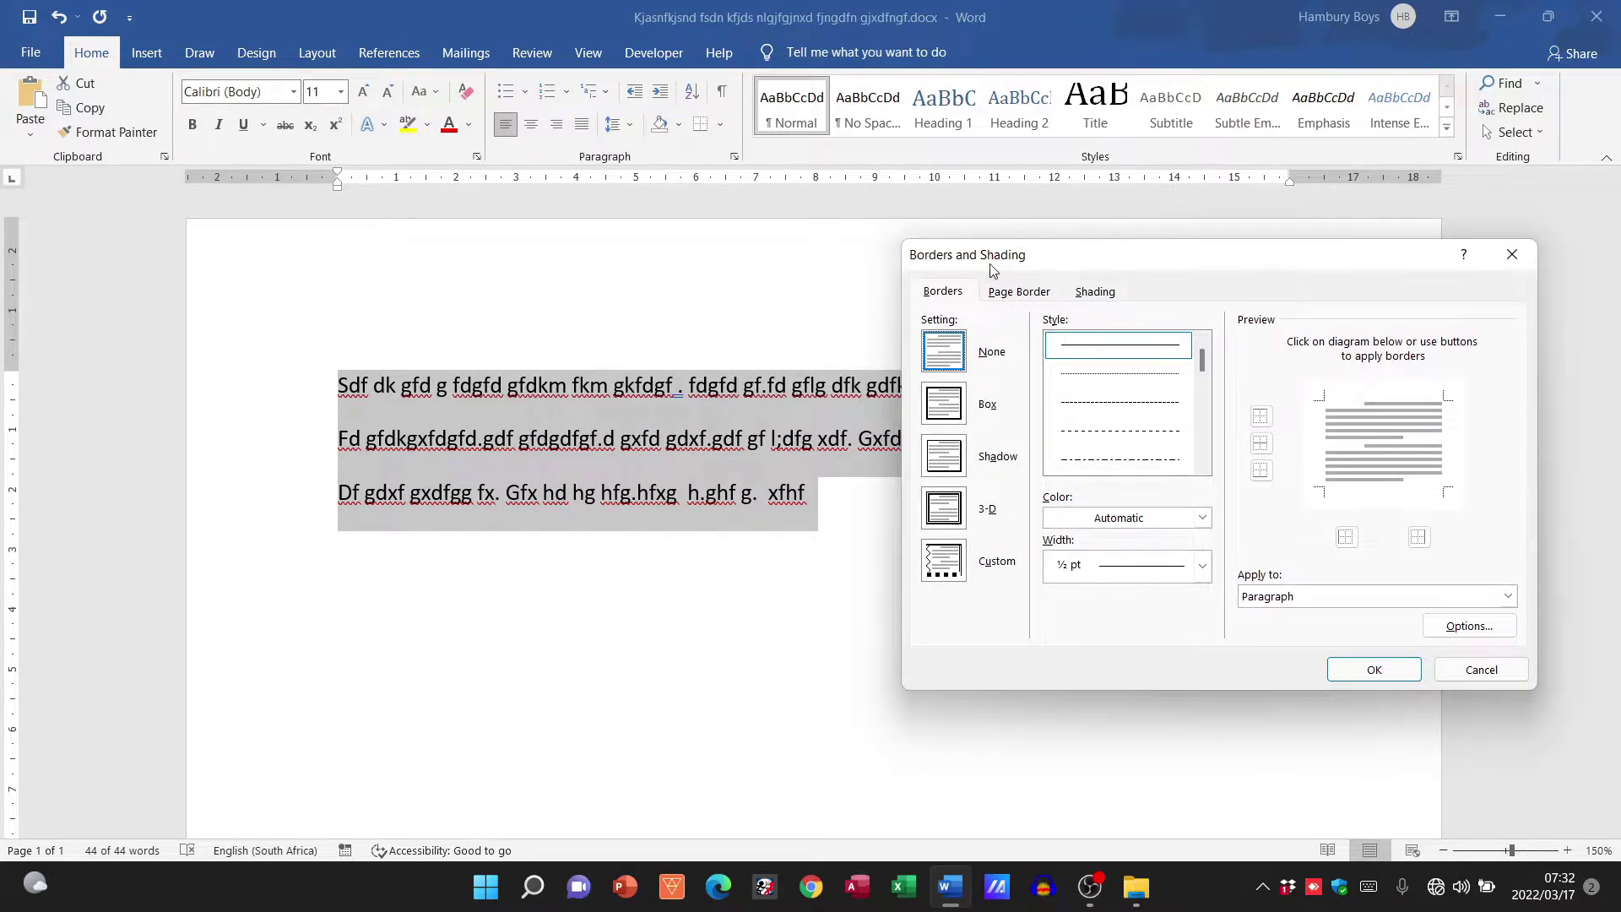
Look over the Page Border and Shading tabs, then return to the Borders tab
click(1030, 293)
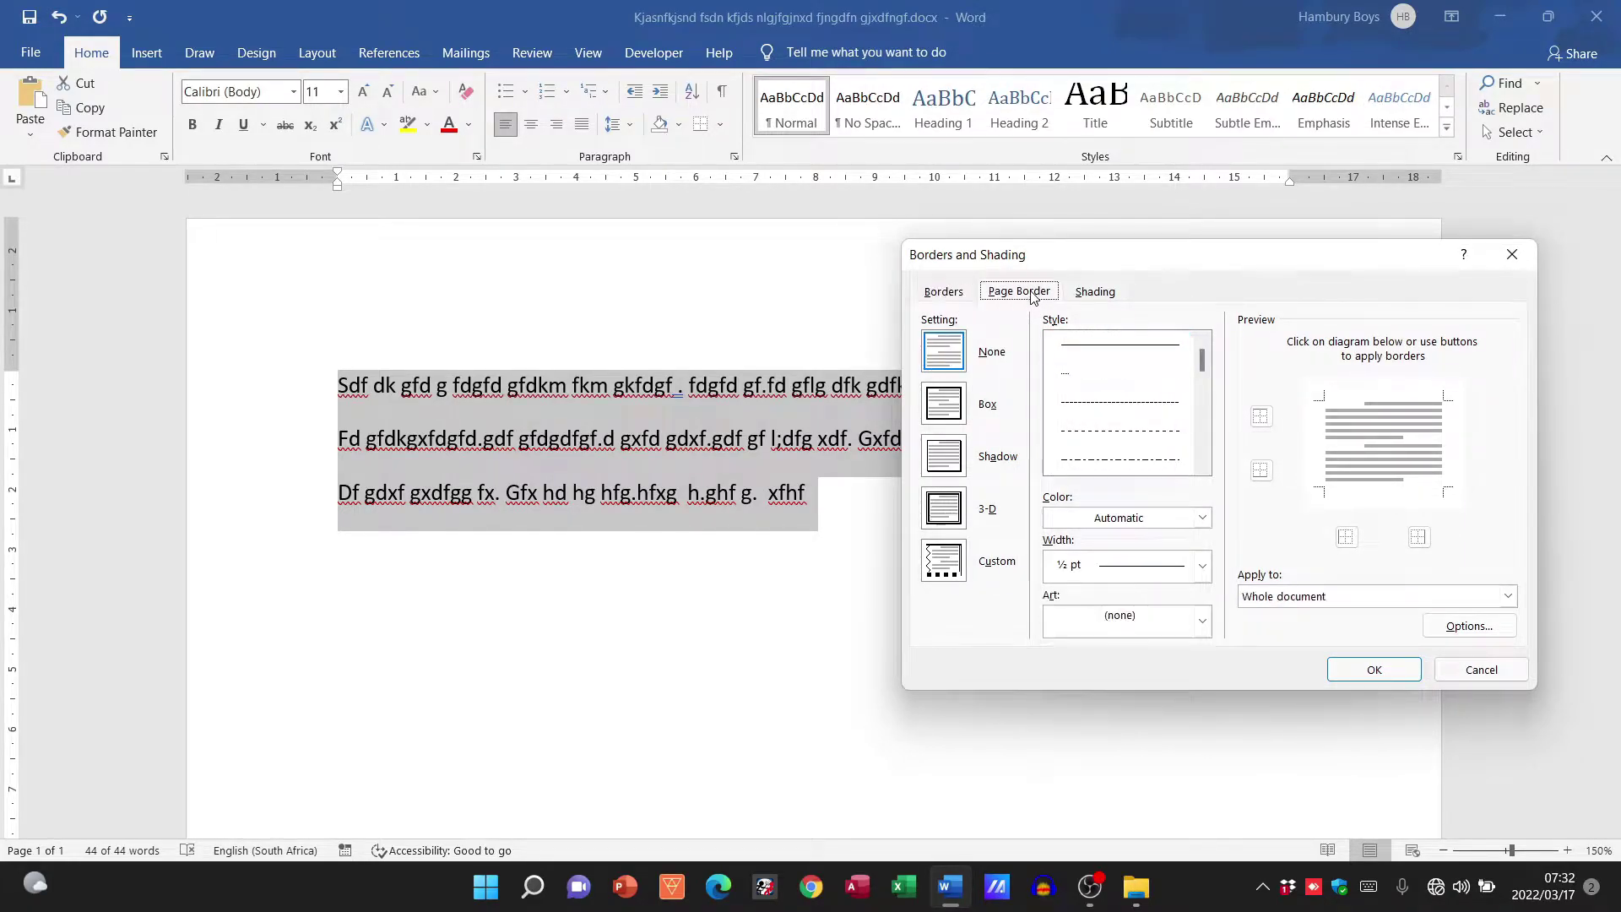
click(1083, 297)
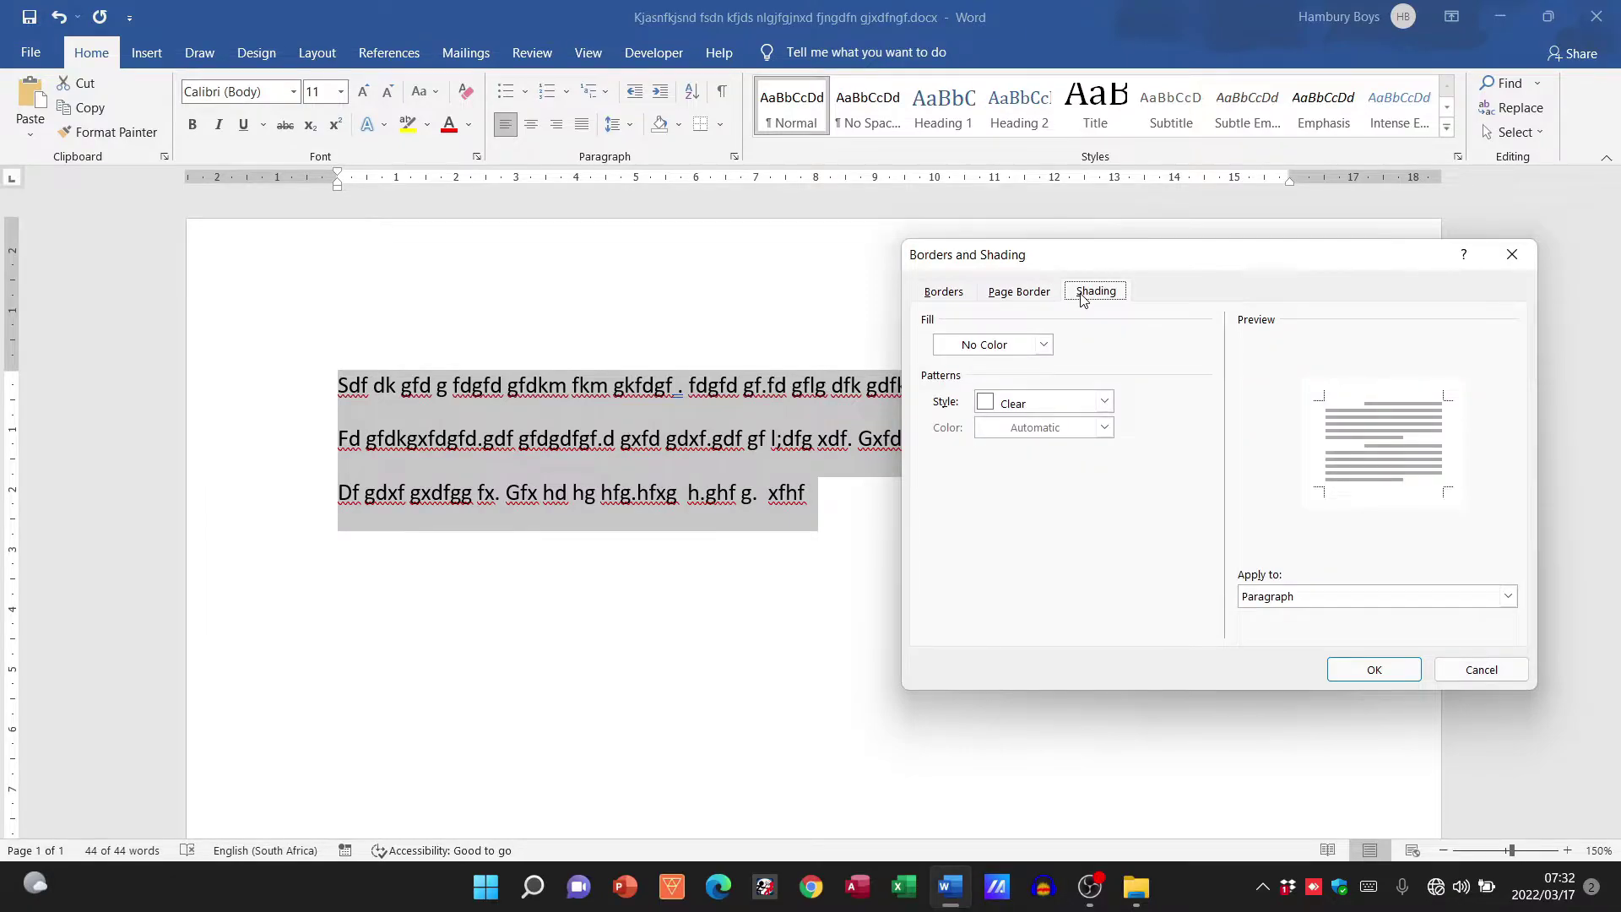
click(944, 293)
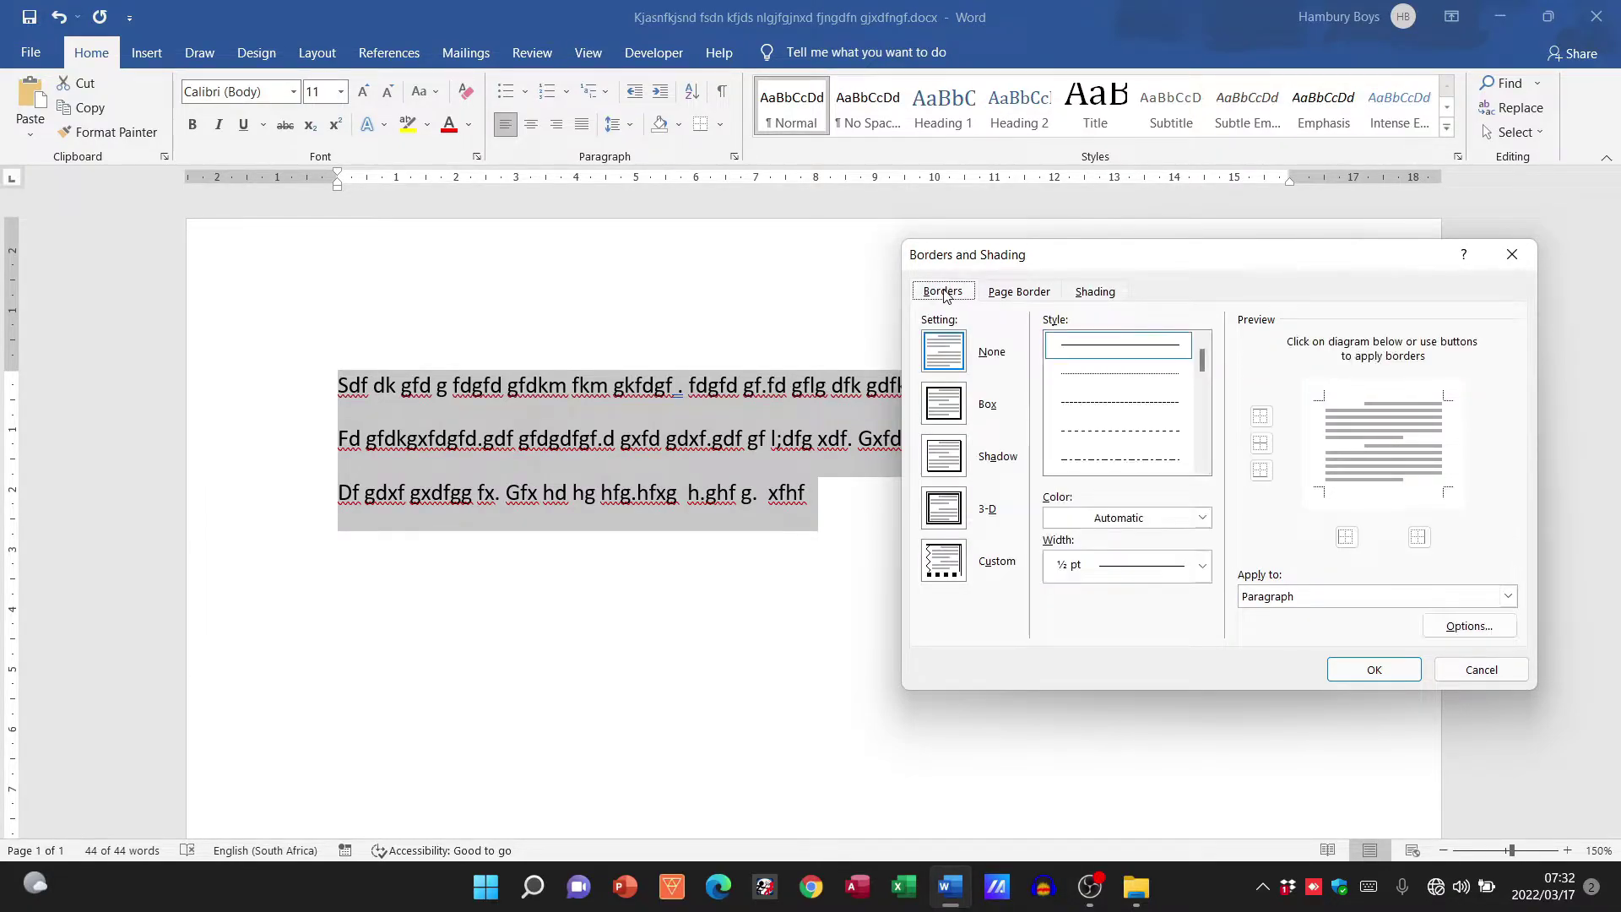
click(1007, 293)
click(943, 294)
Choose a 3-D paragraph border with a thick solid line, red colour and 4½ pt width
click(943, 510)
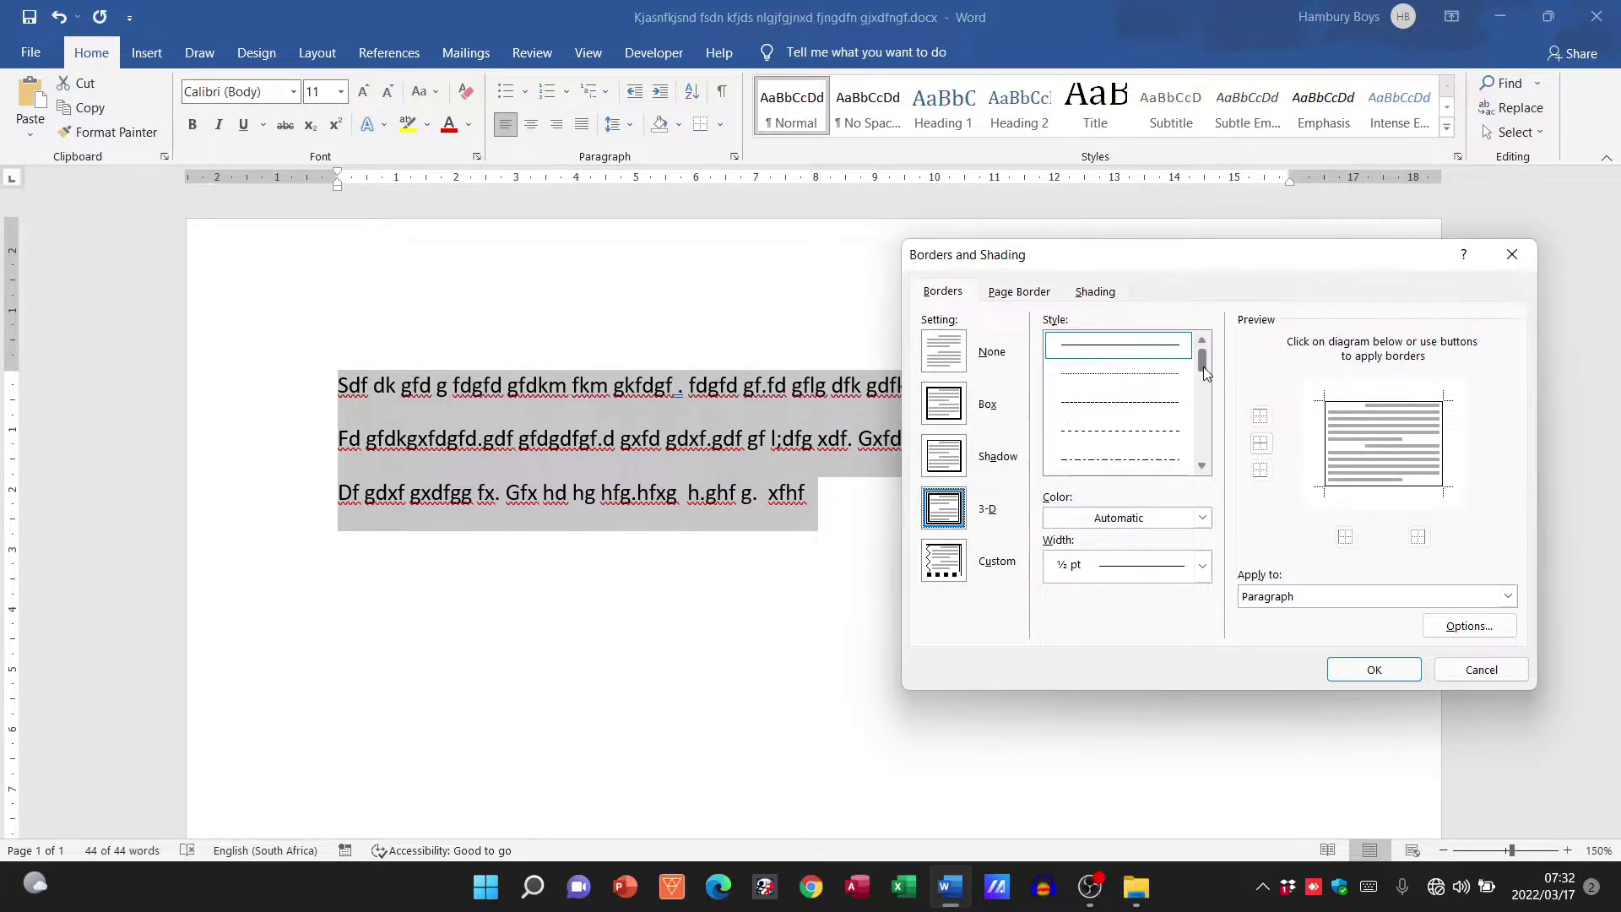
drag(1203, 367, 1206, 401)
click(1140, 405)
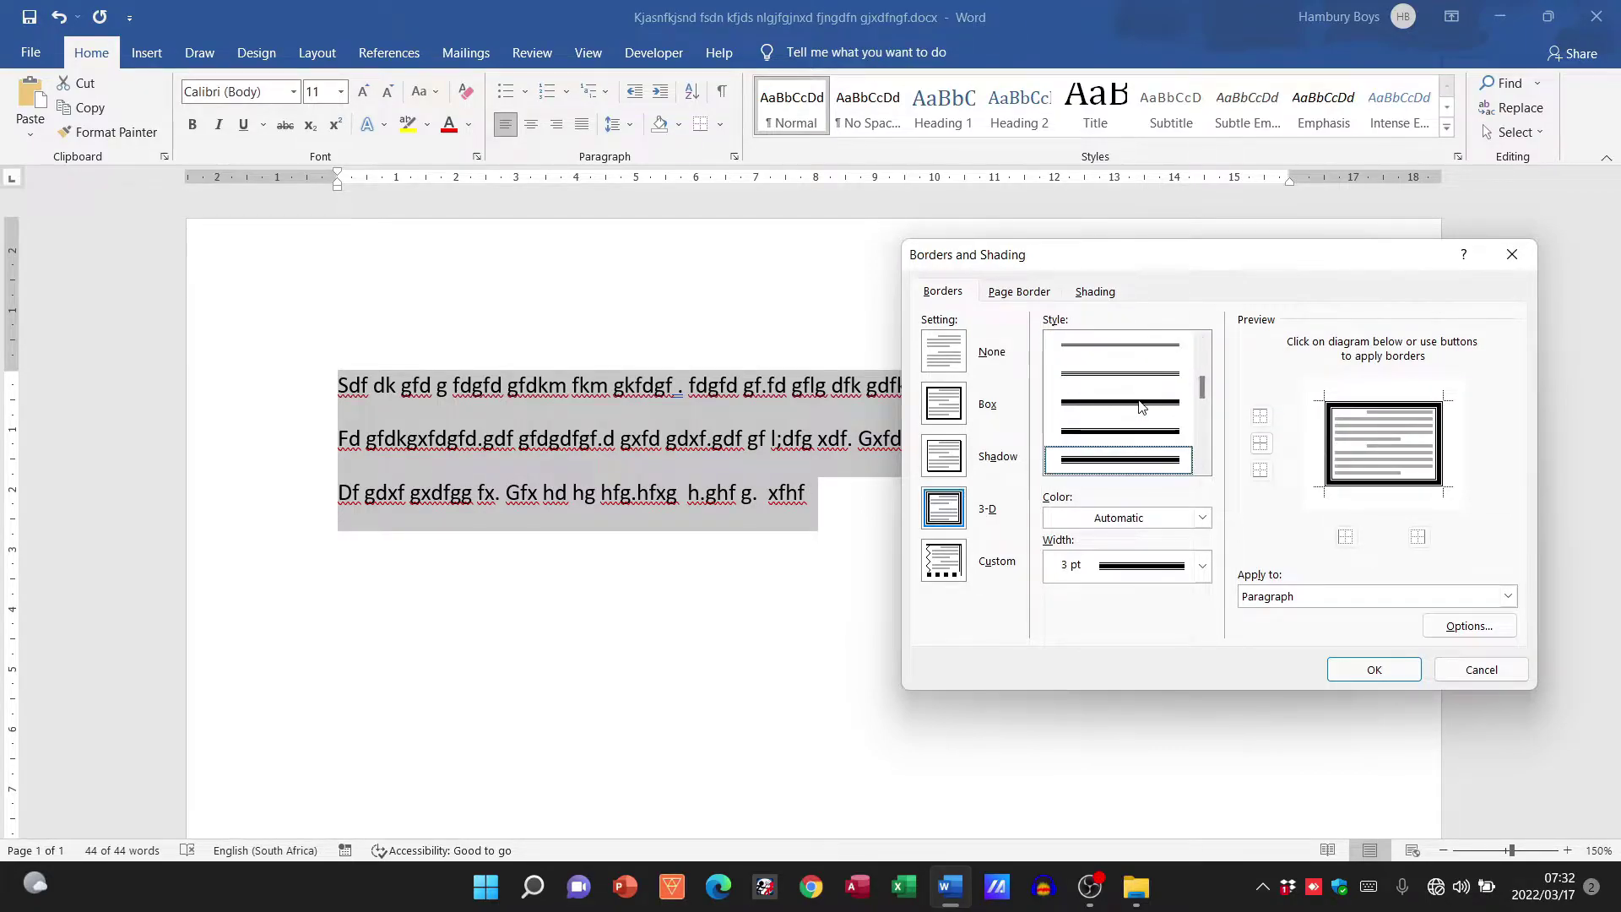
click(1201, 517)
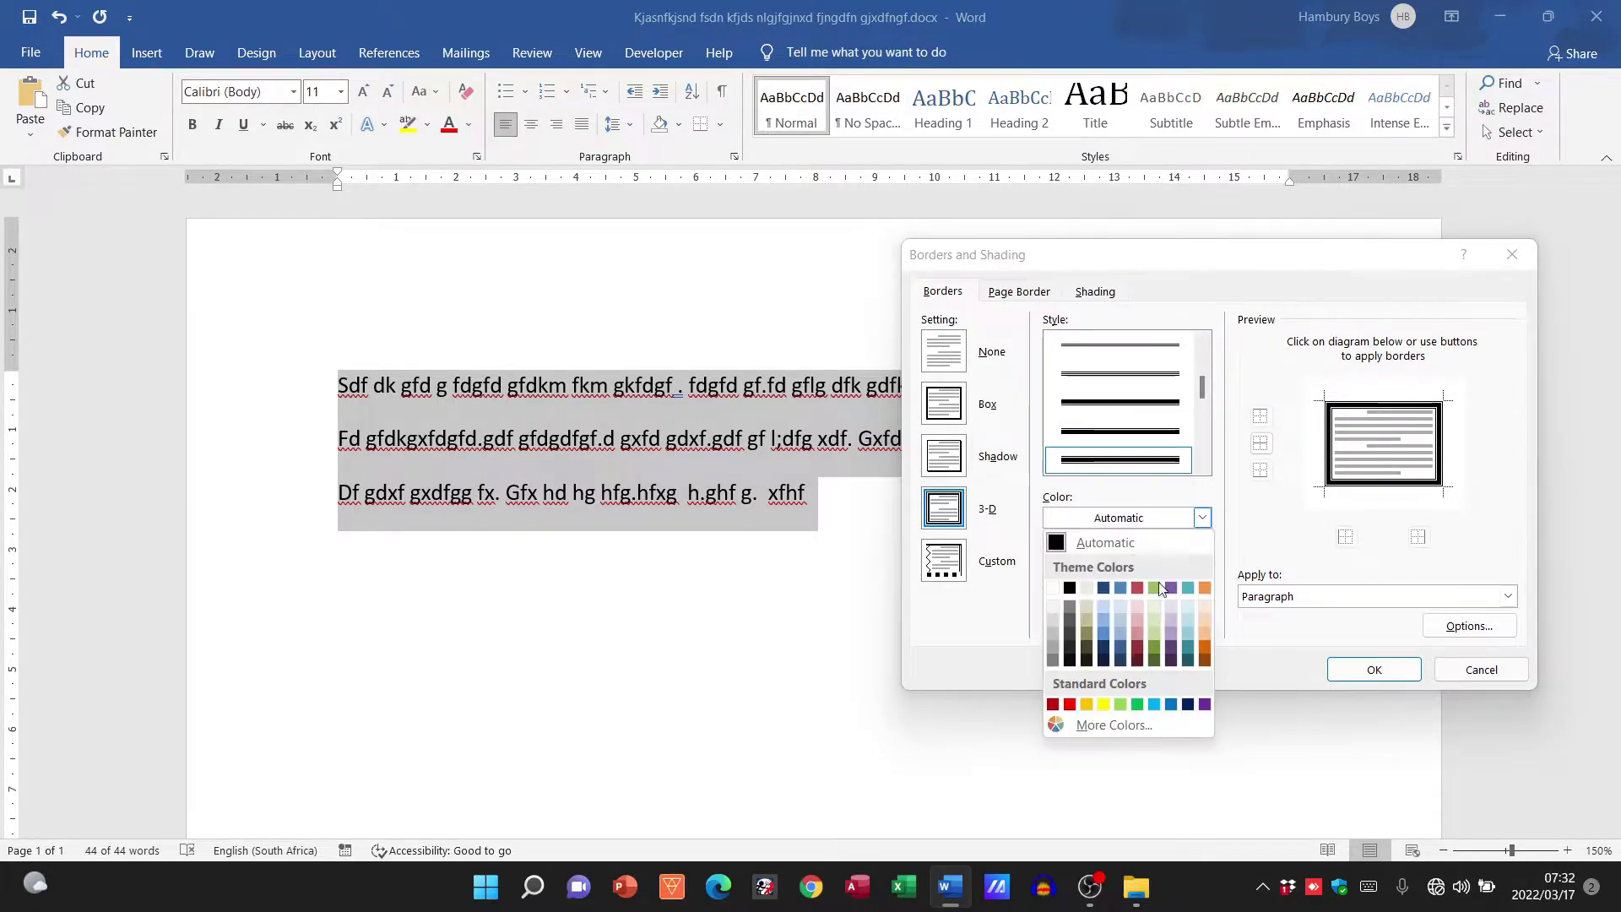
click(1137, 590)
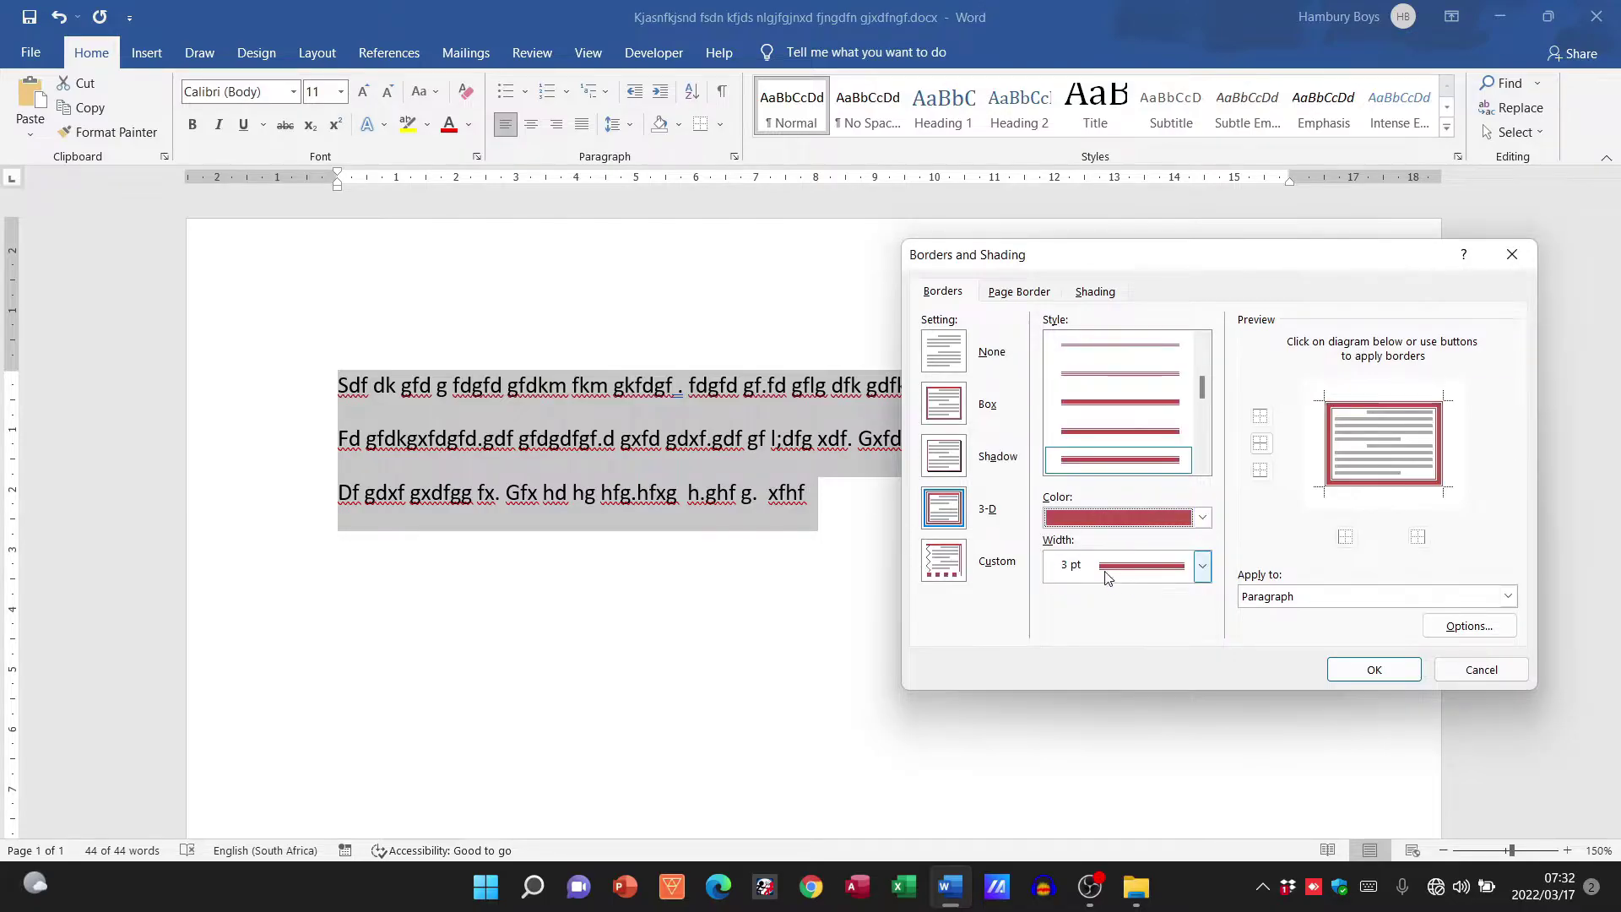
click(1201, 565)
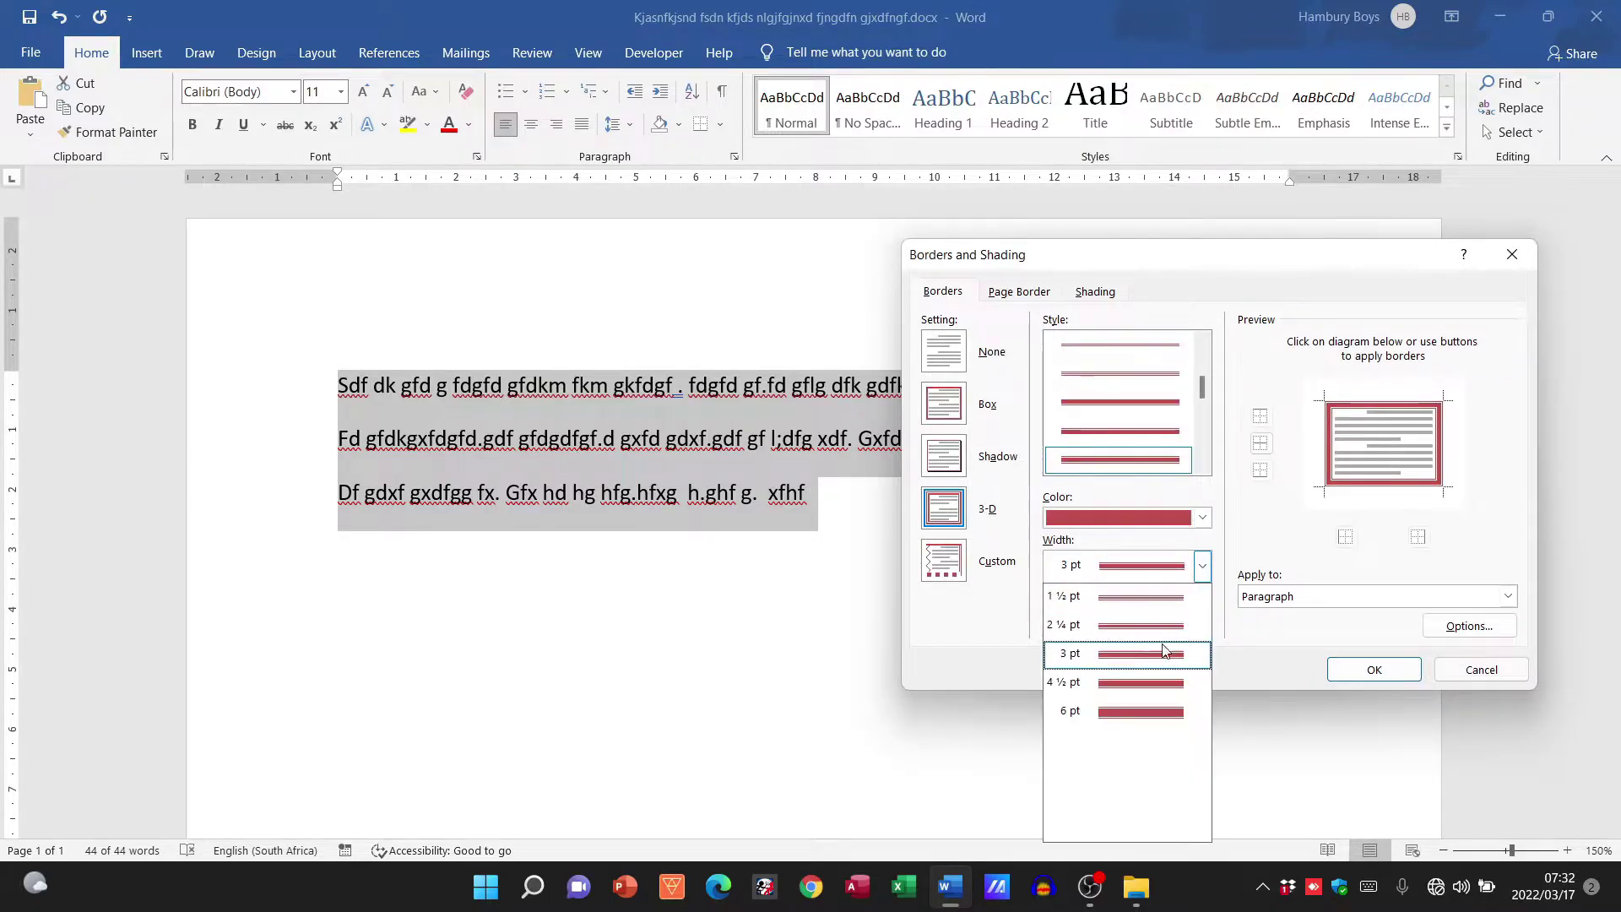
click(1150, 684)
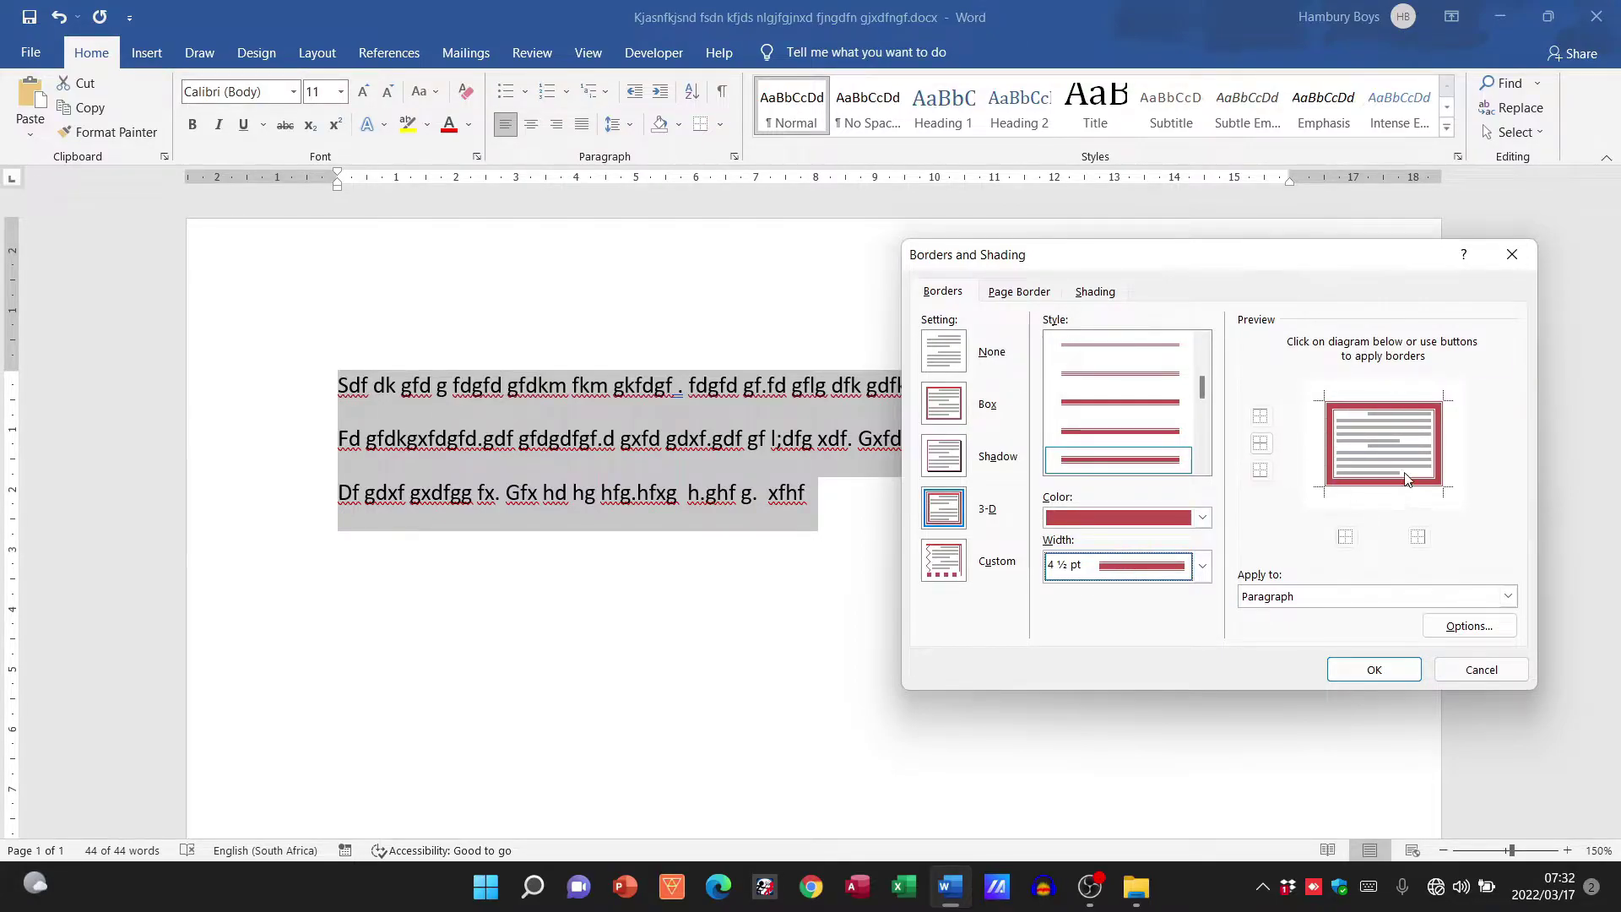
Adjust the preview so only the top and bottom red borders remain
click(1330, 438)
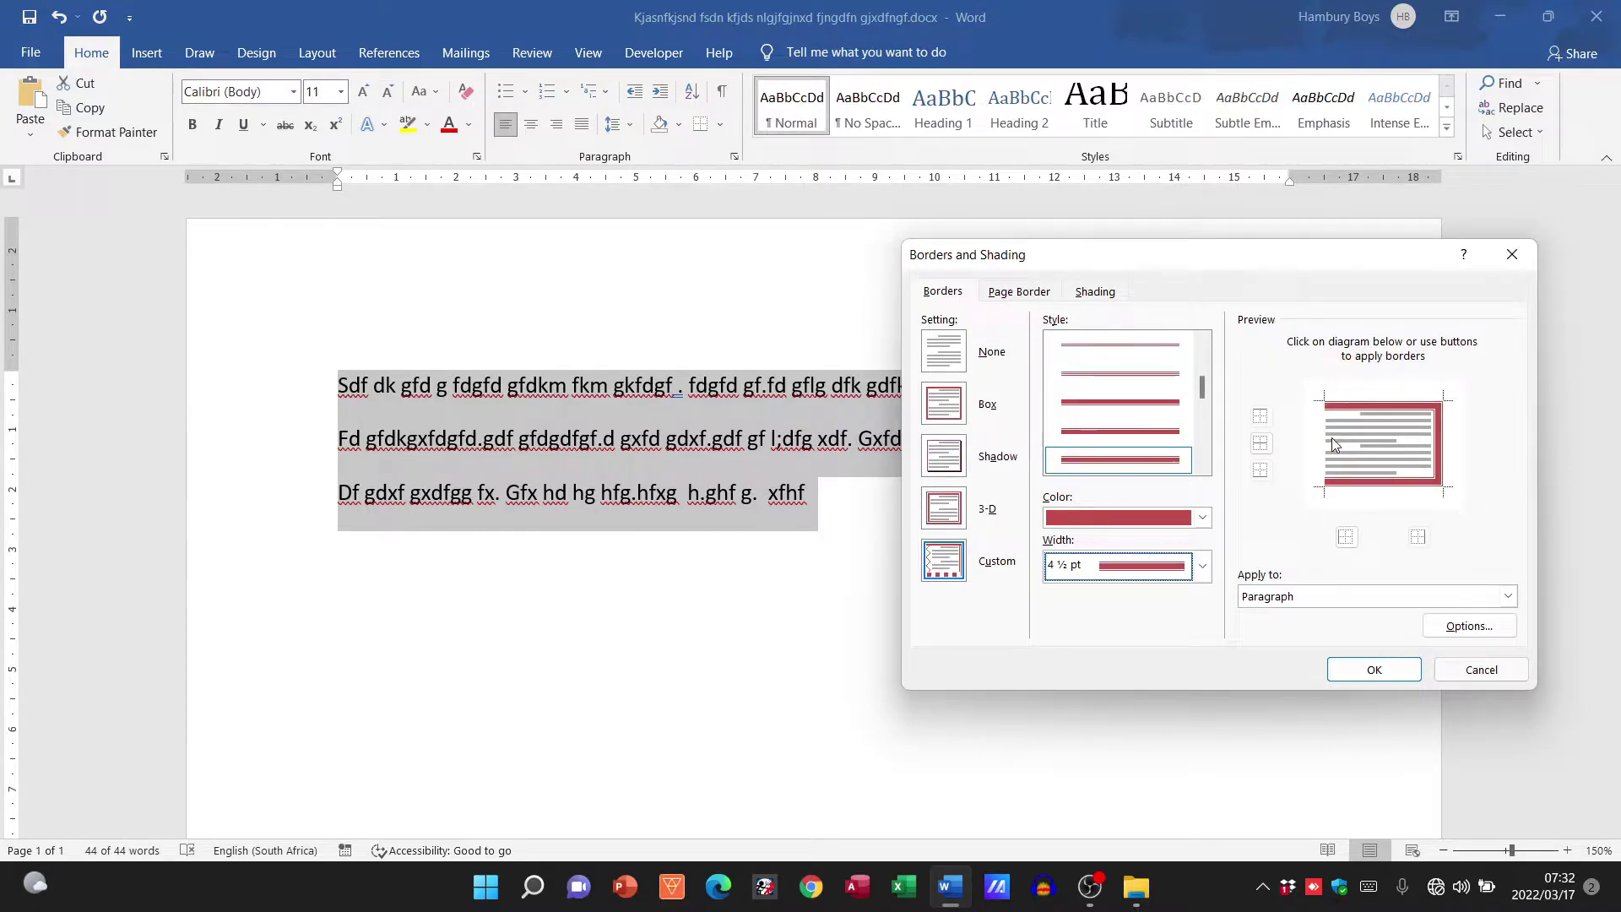
click(1440, 446)
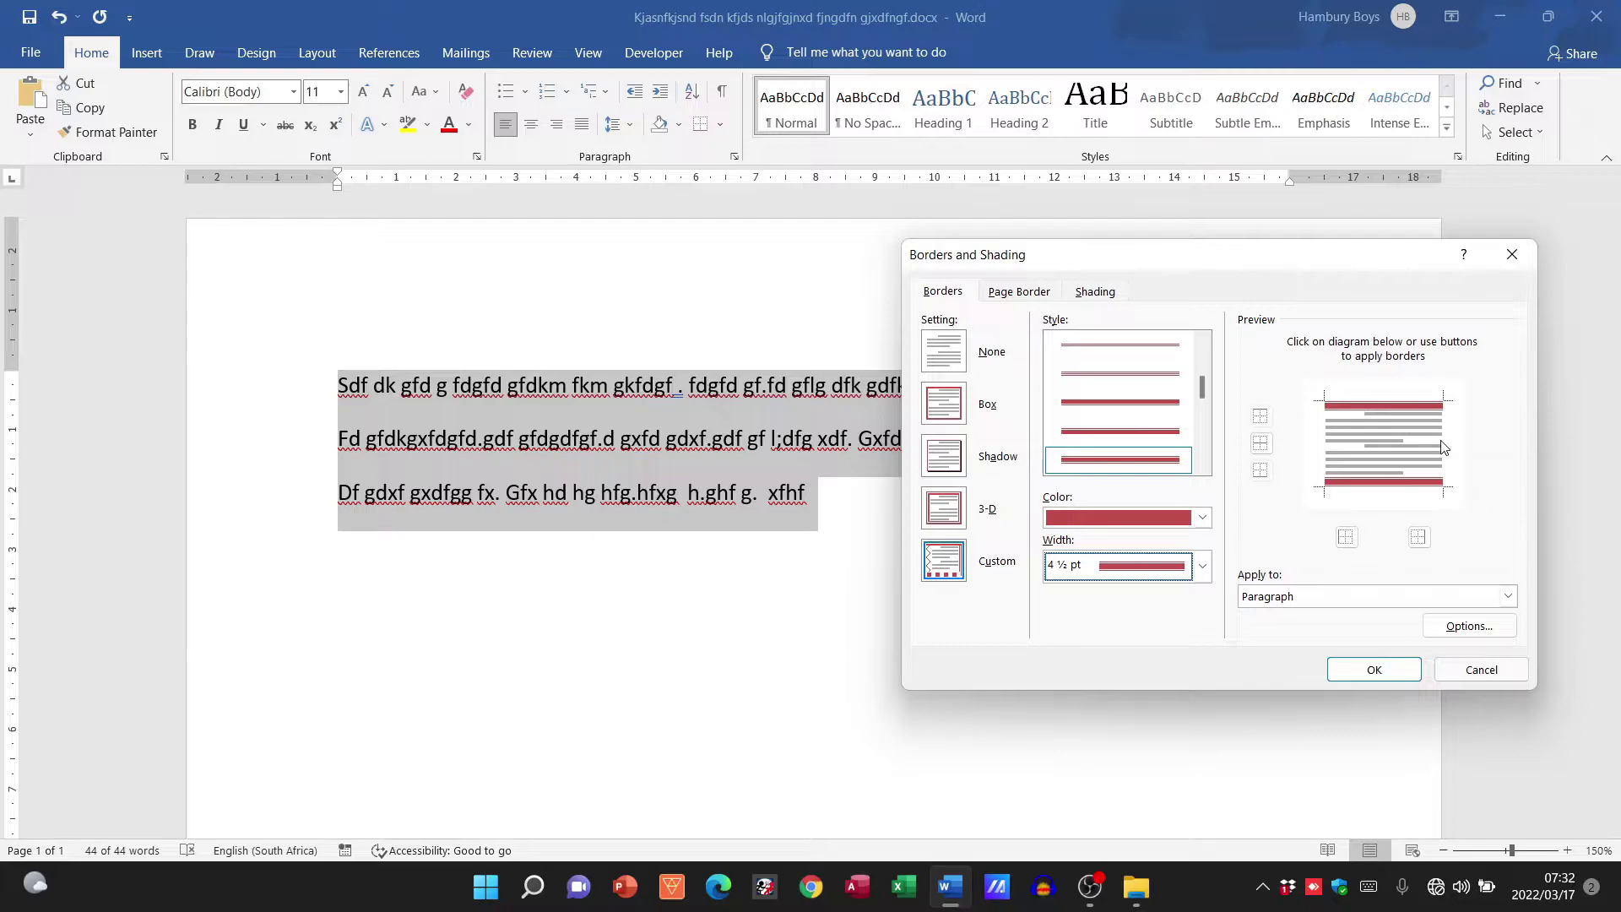
click(1342, 406)
click(1343, 482)
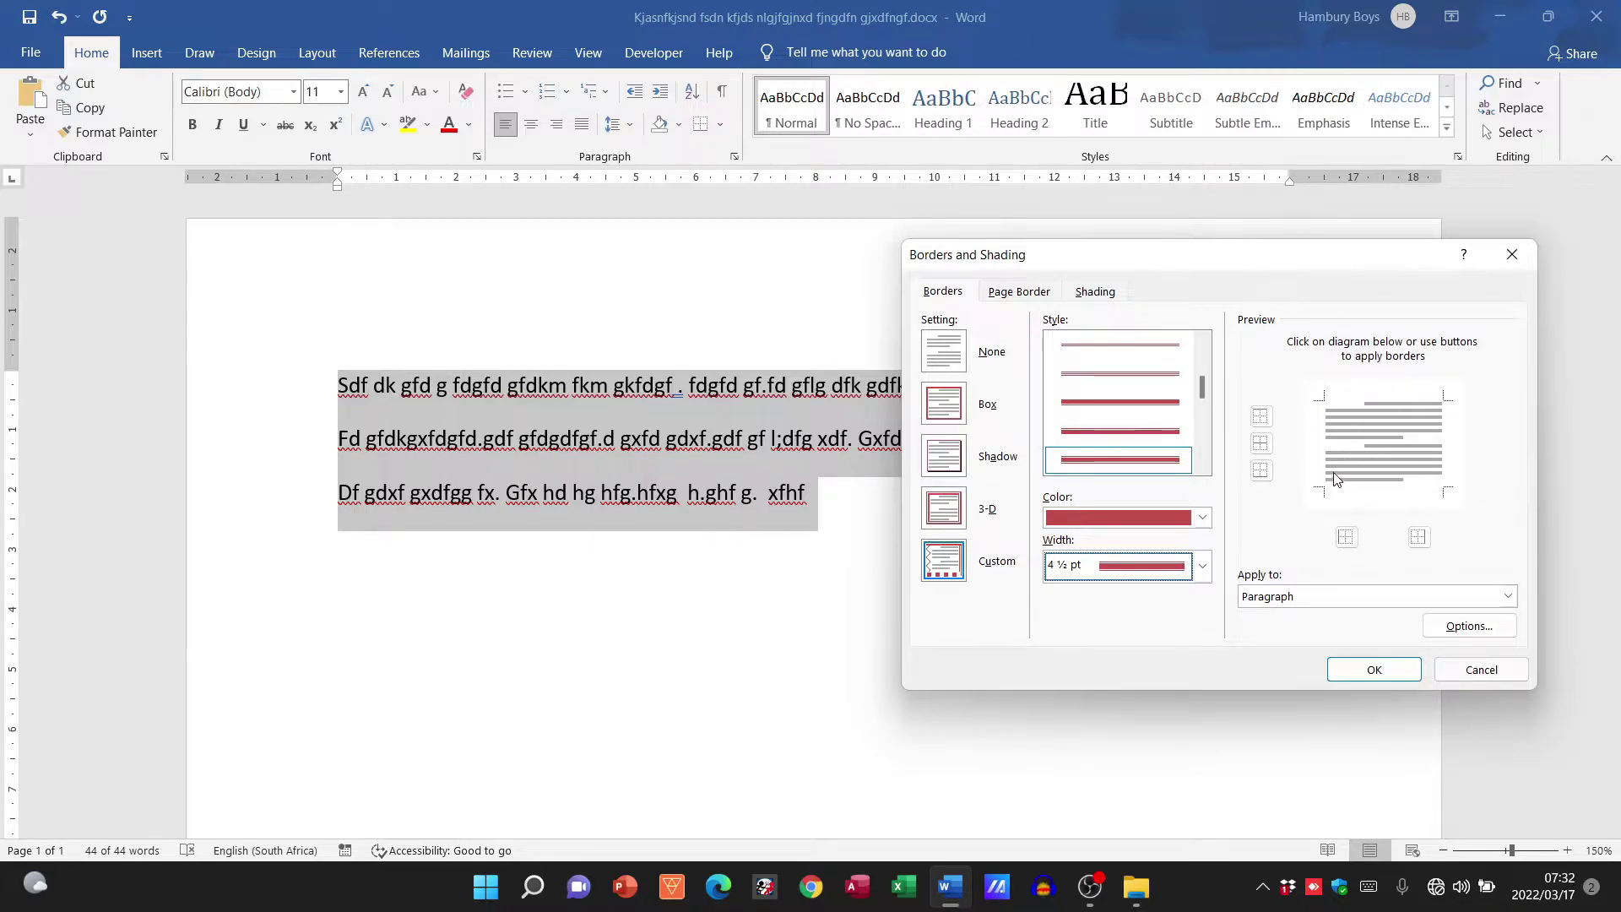
click(1439, 442)
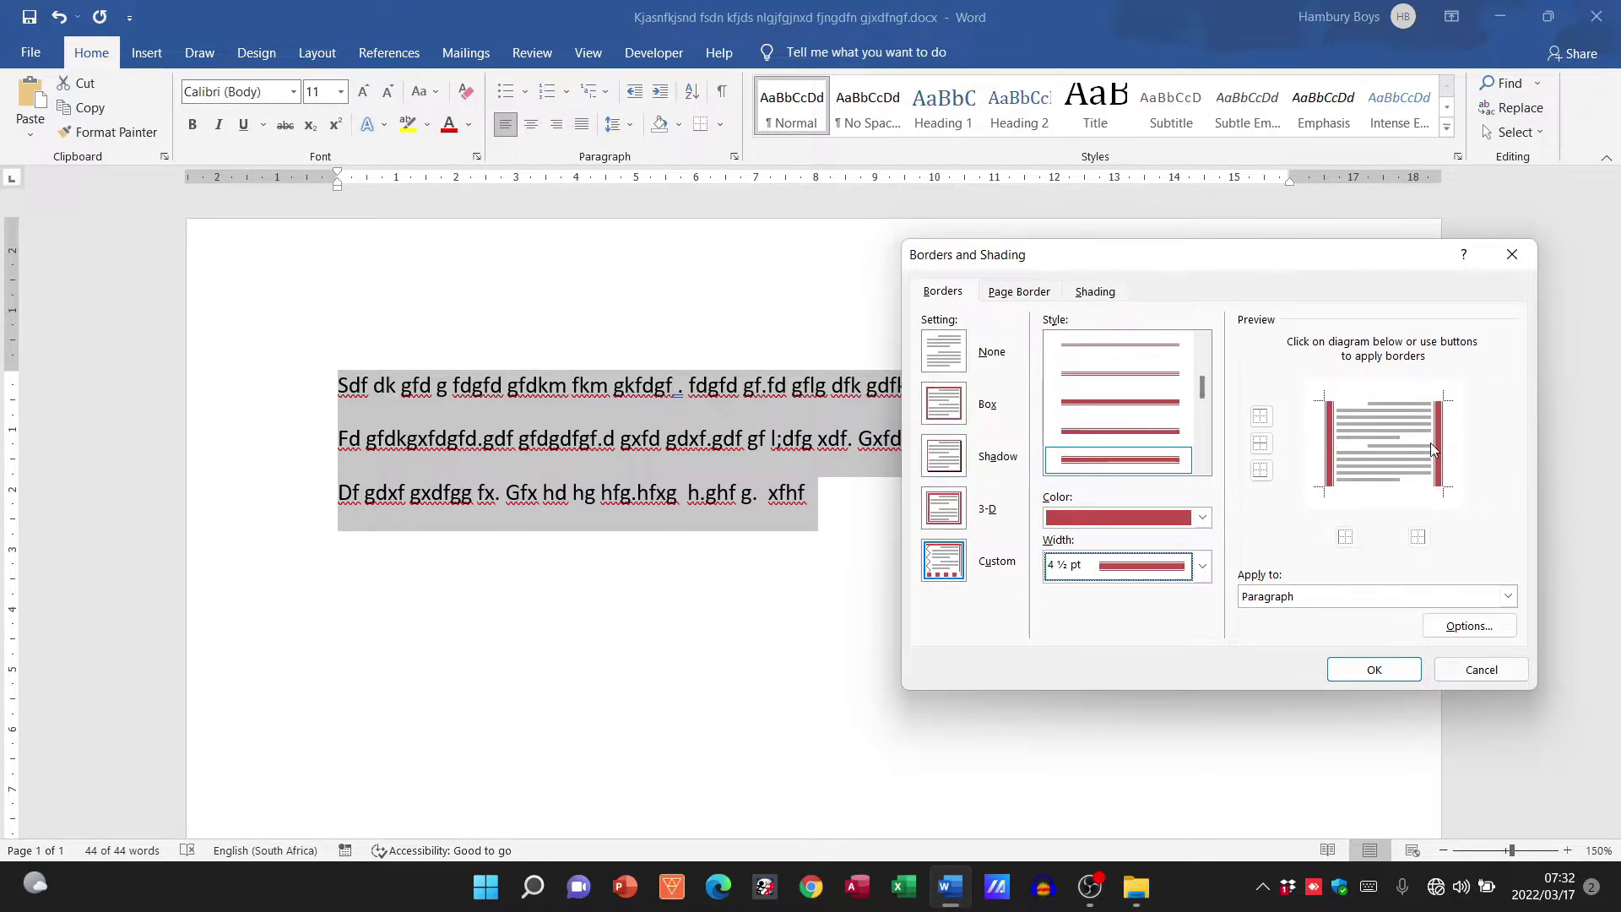
click(1400, 439)
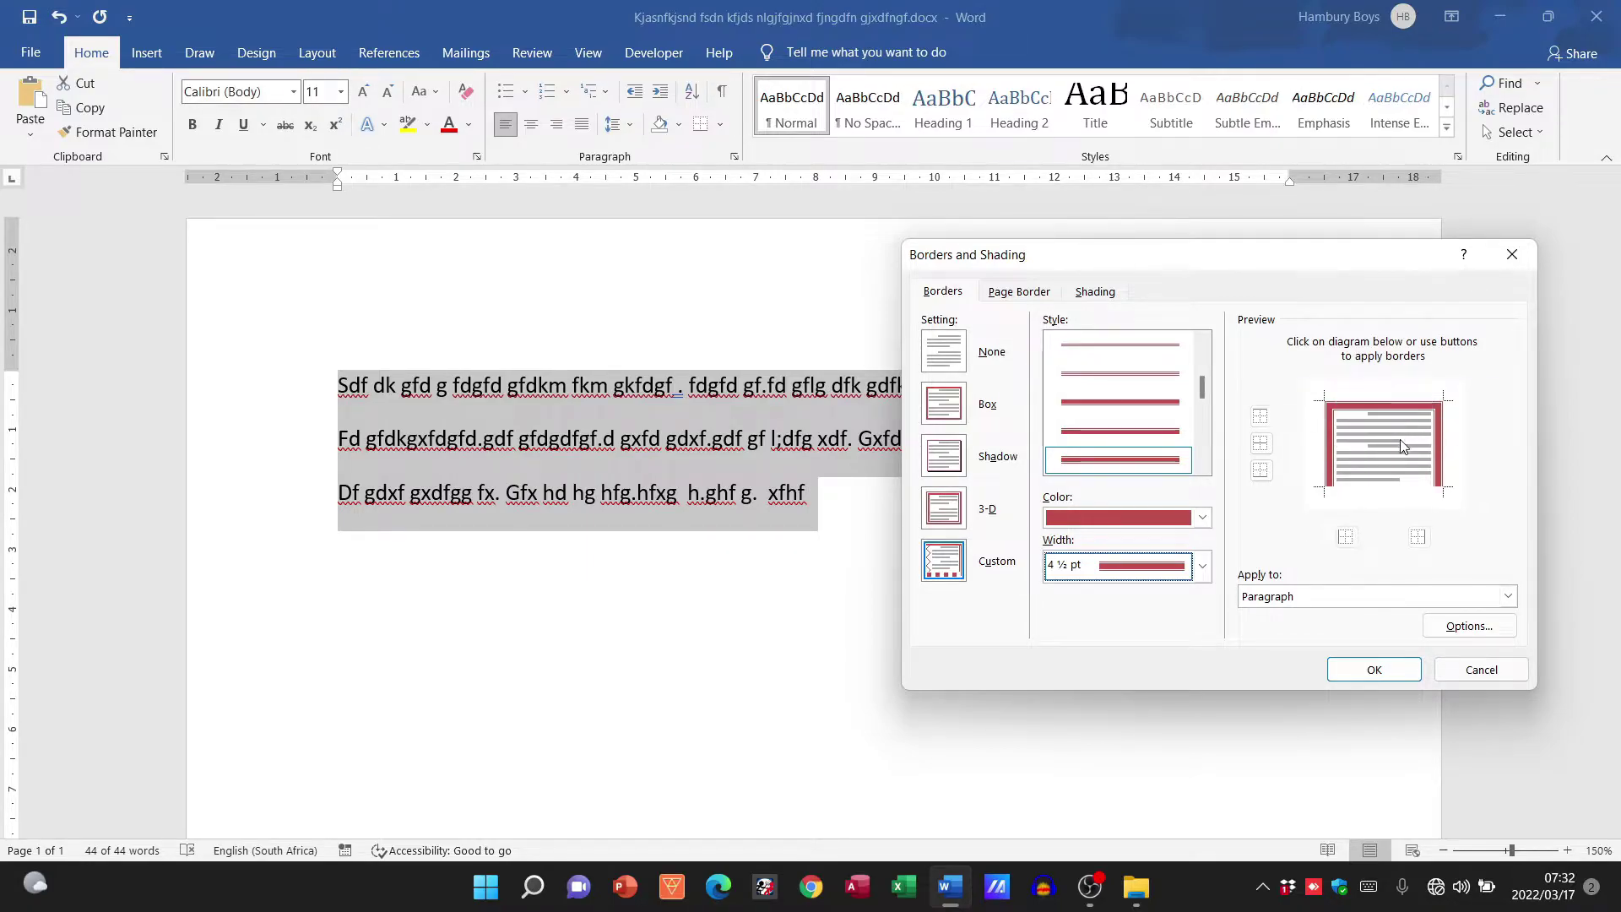
click(1394, 486)
click(1433, 442)
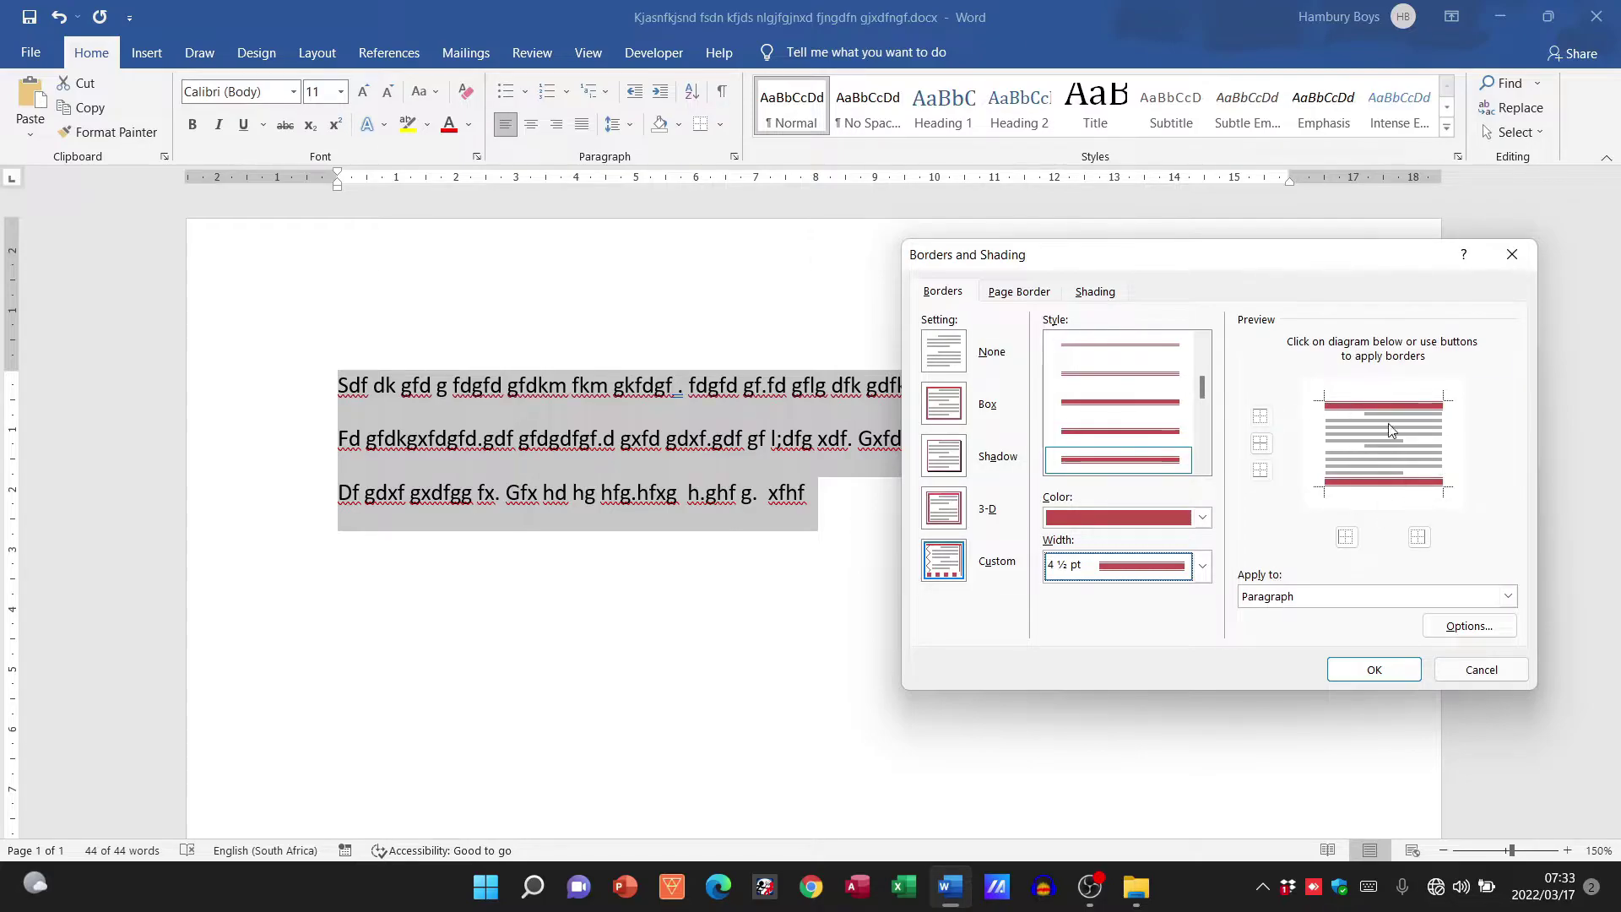
Keep Apply to: Paragraph and confirm the top-and-bottom borders
click(1328, 597)
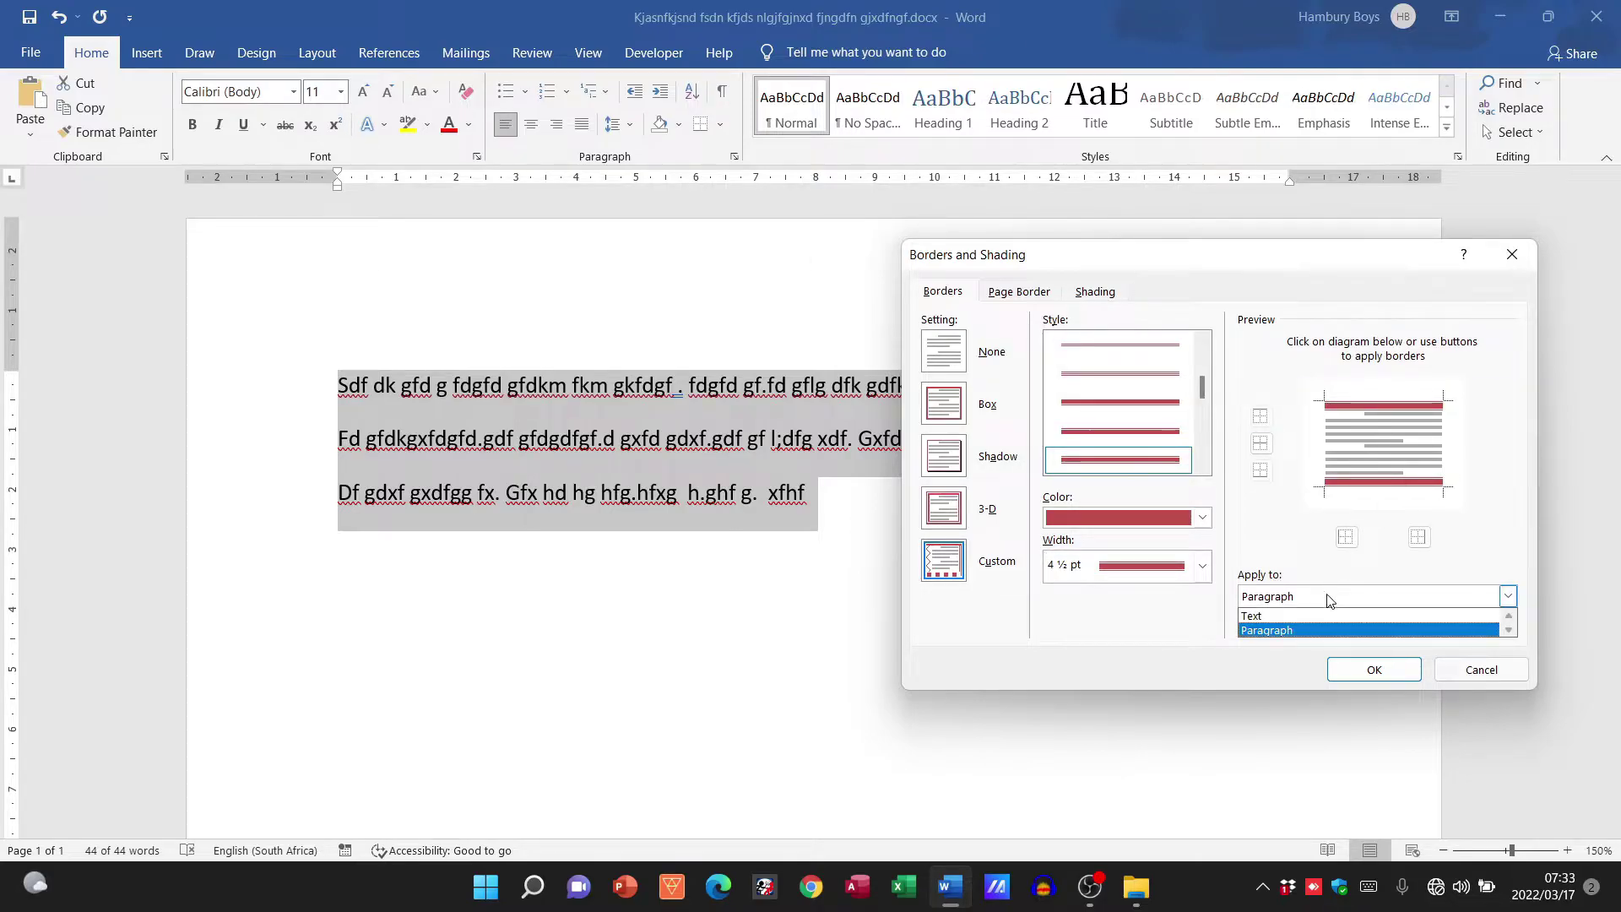
click(1285, 634)
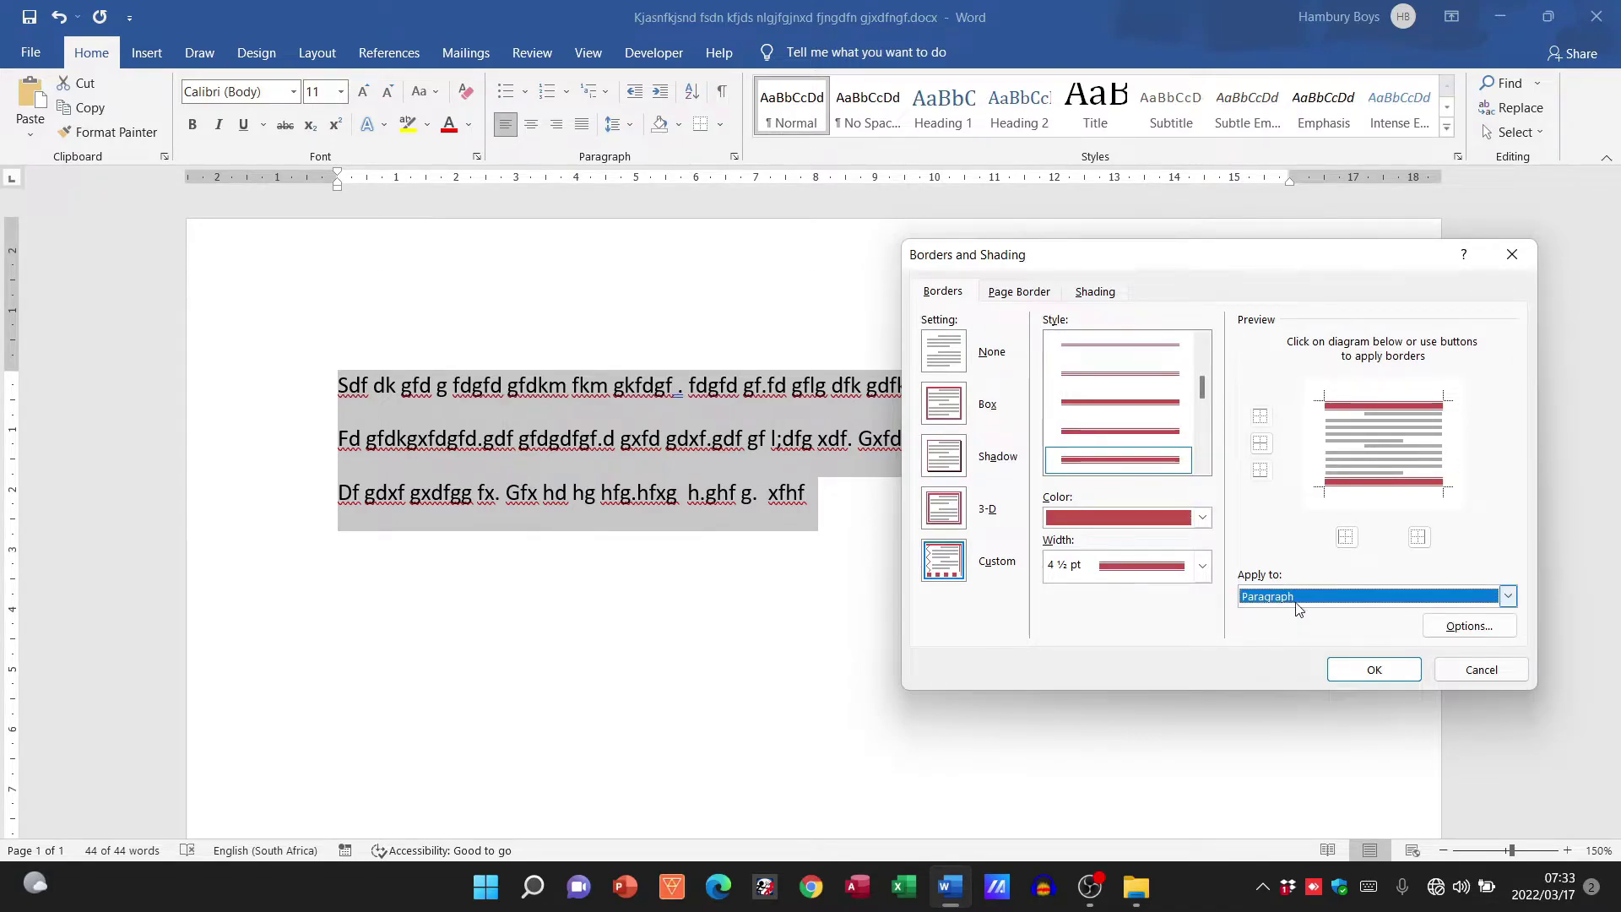
click(1364, 671)
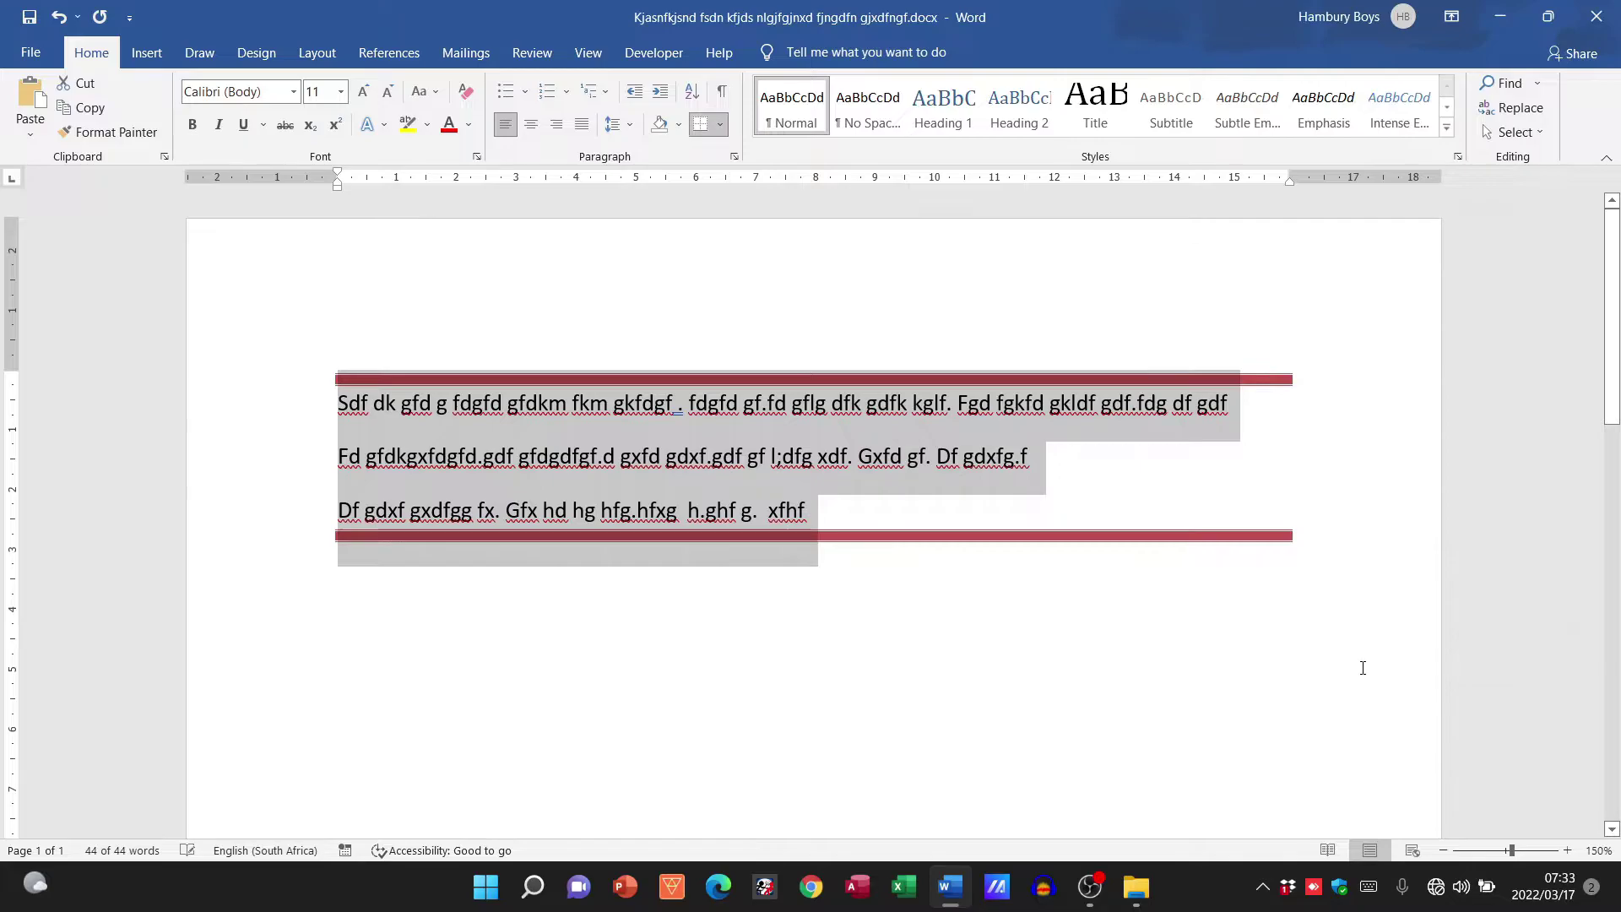
Reselect the three bordered paragraphs and reopen Borders and Shading
click(1280, 692)
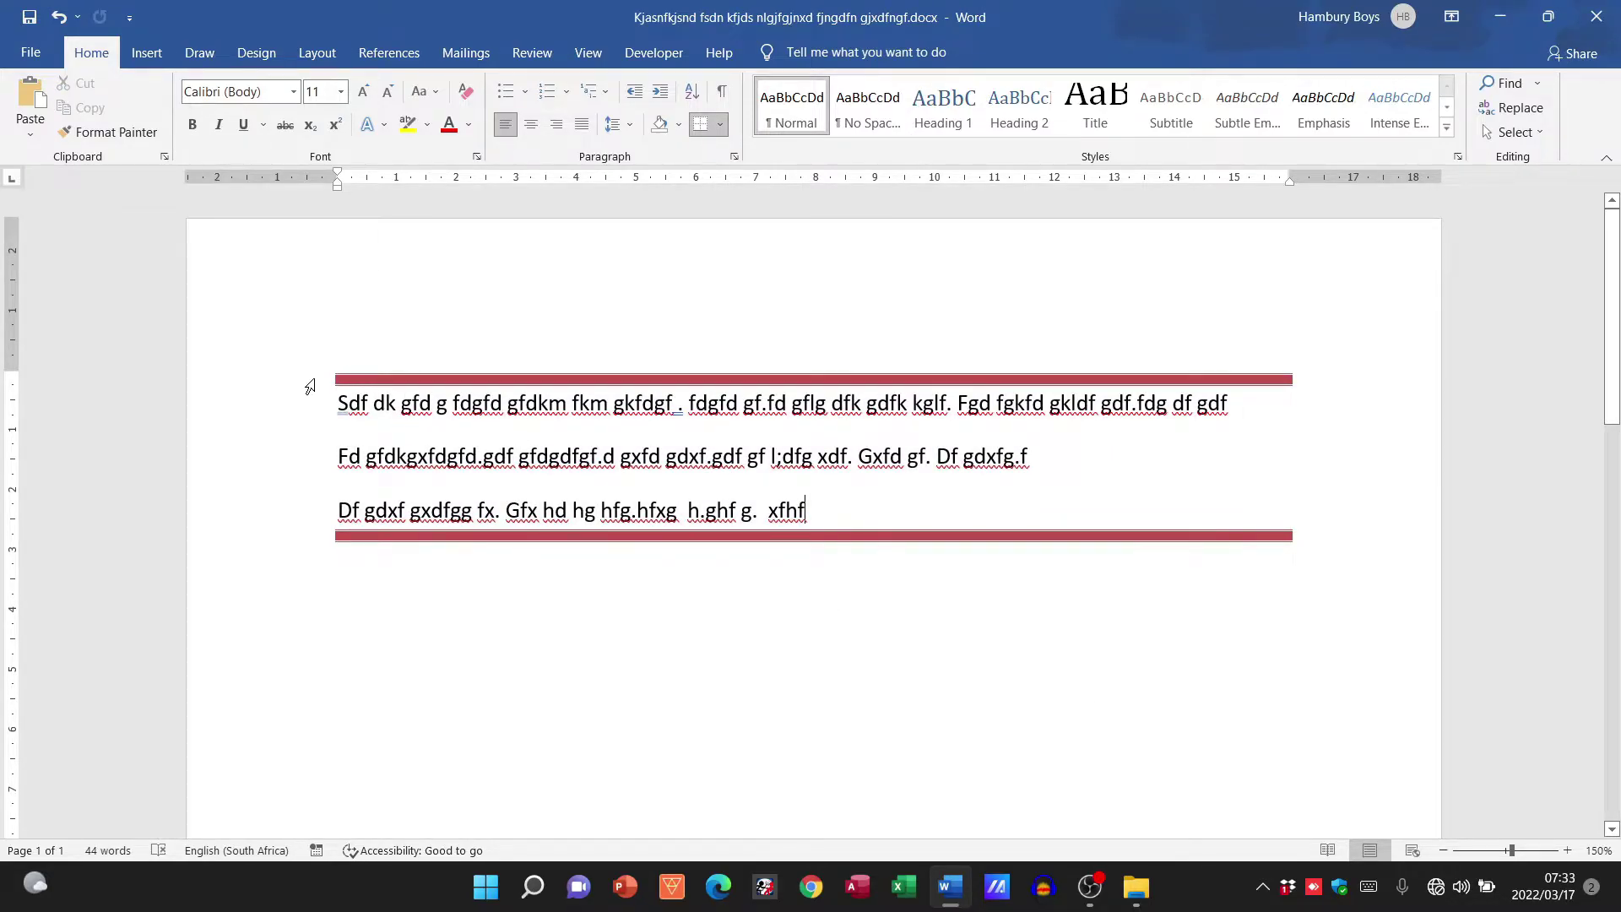
drag(312, 402, 306, 513)
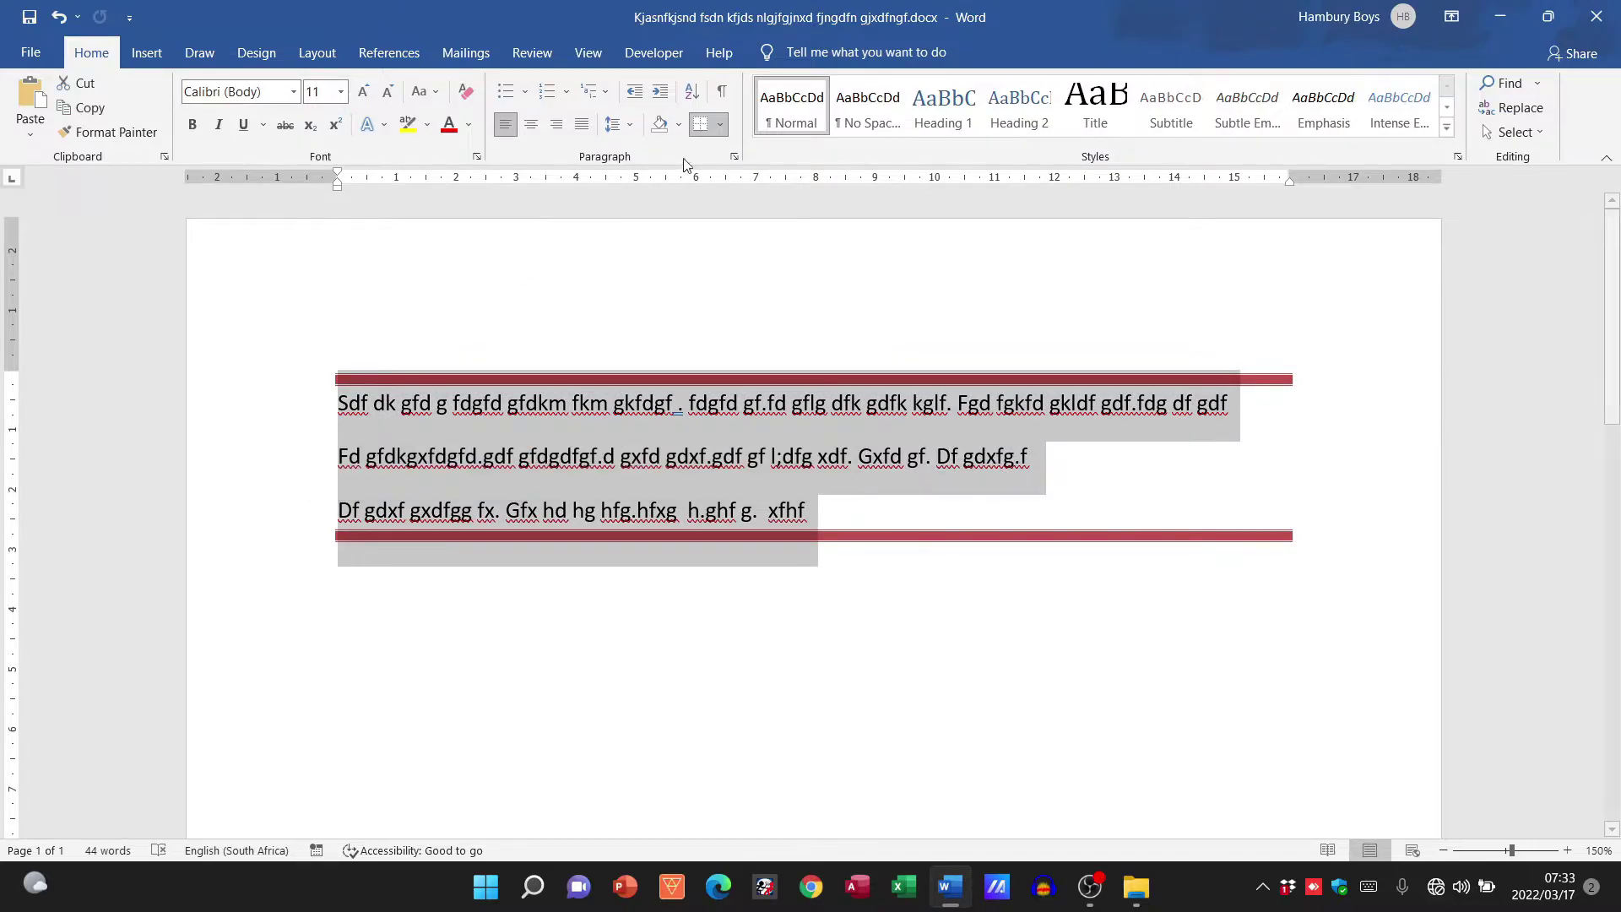
click(719, 125)
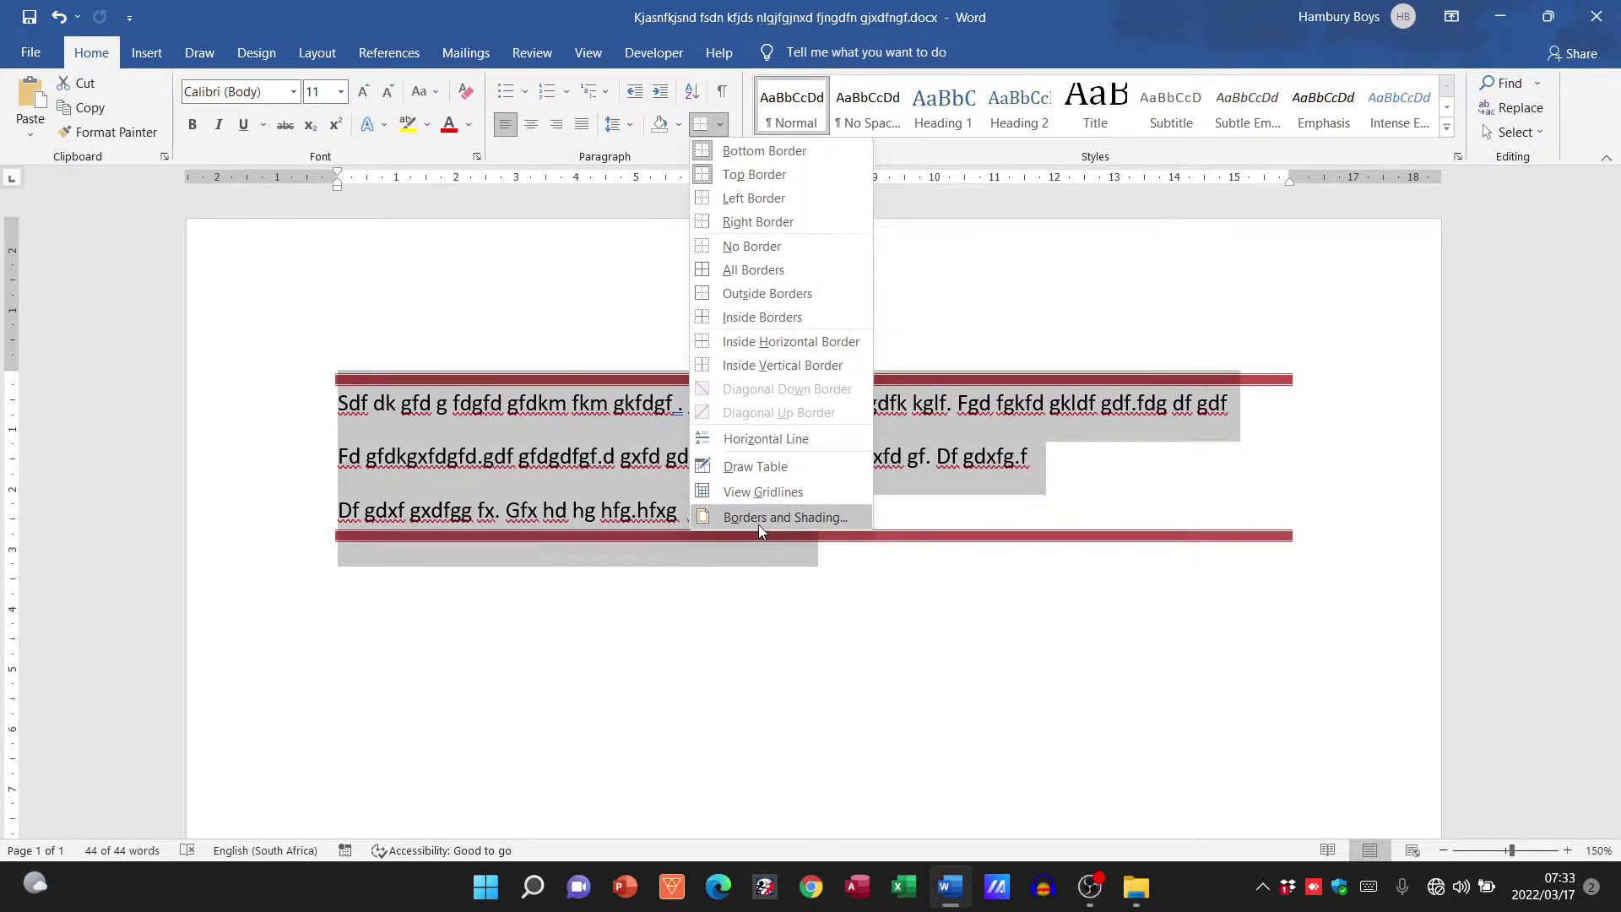
click(759, 519)
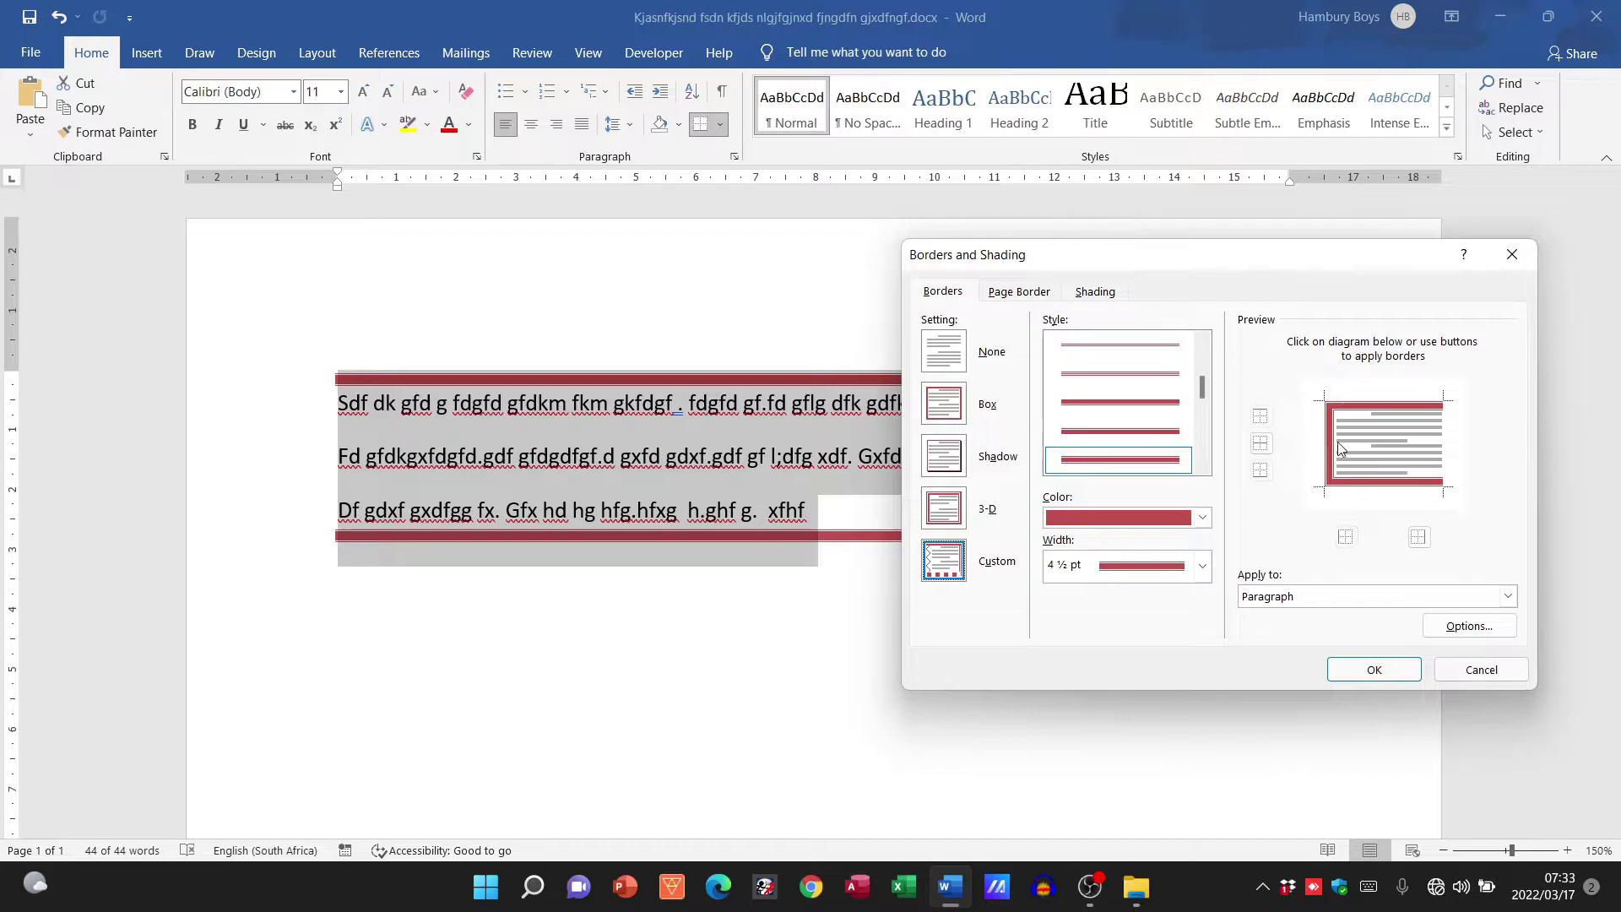
Switch the red borders to the left and right sides only, then reopen Borders and Shading
click(1440, 443)
click(1387, 403)
click(1382, 482)
click(1353, 668)
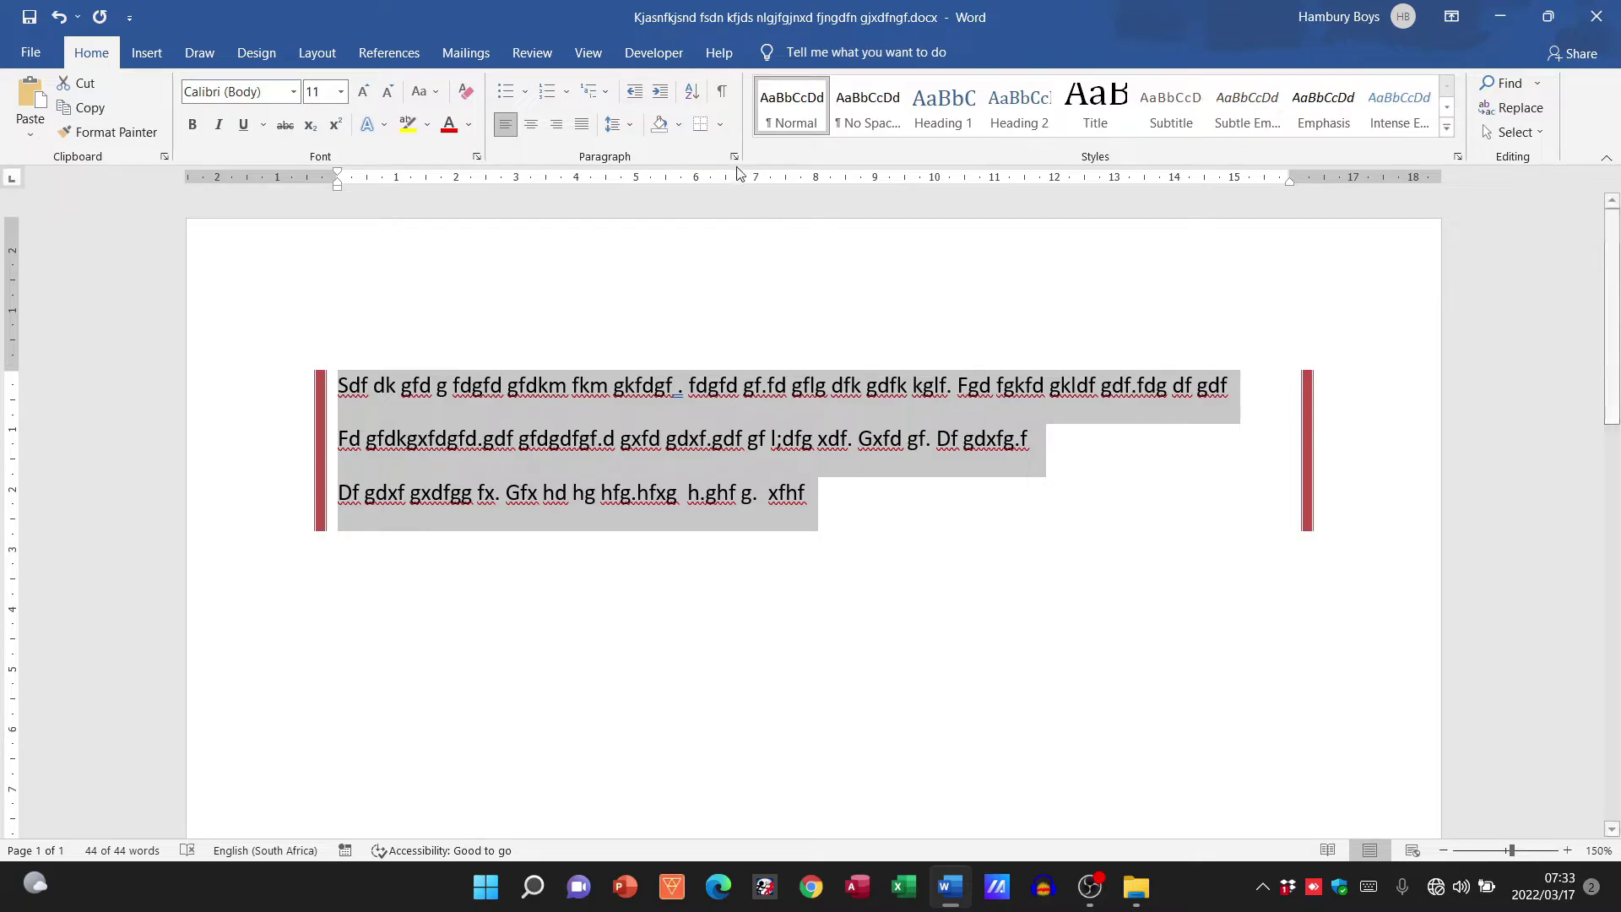
click(722, 125)
click(752, 515)
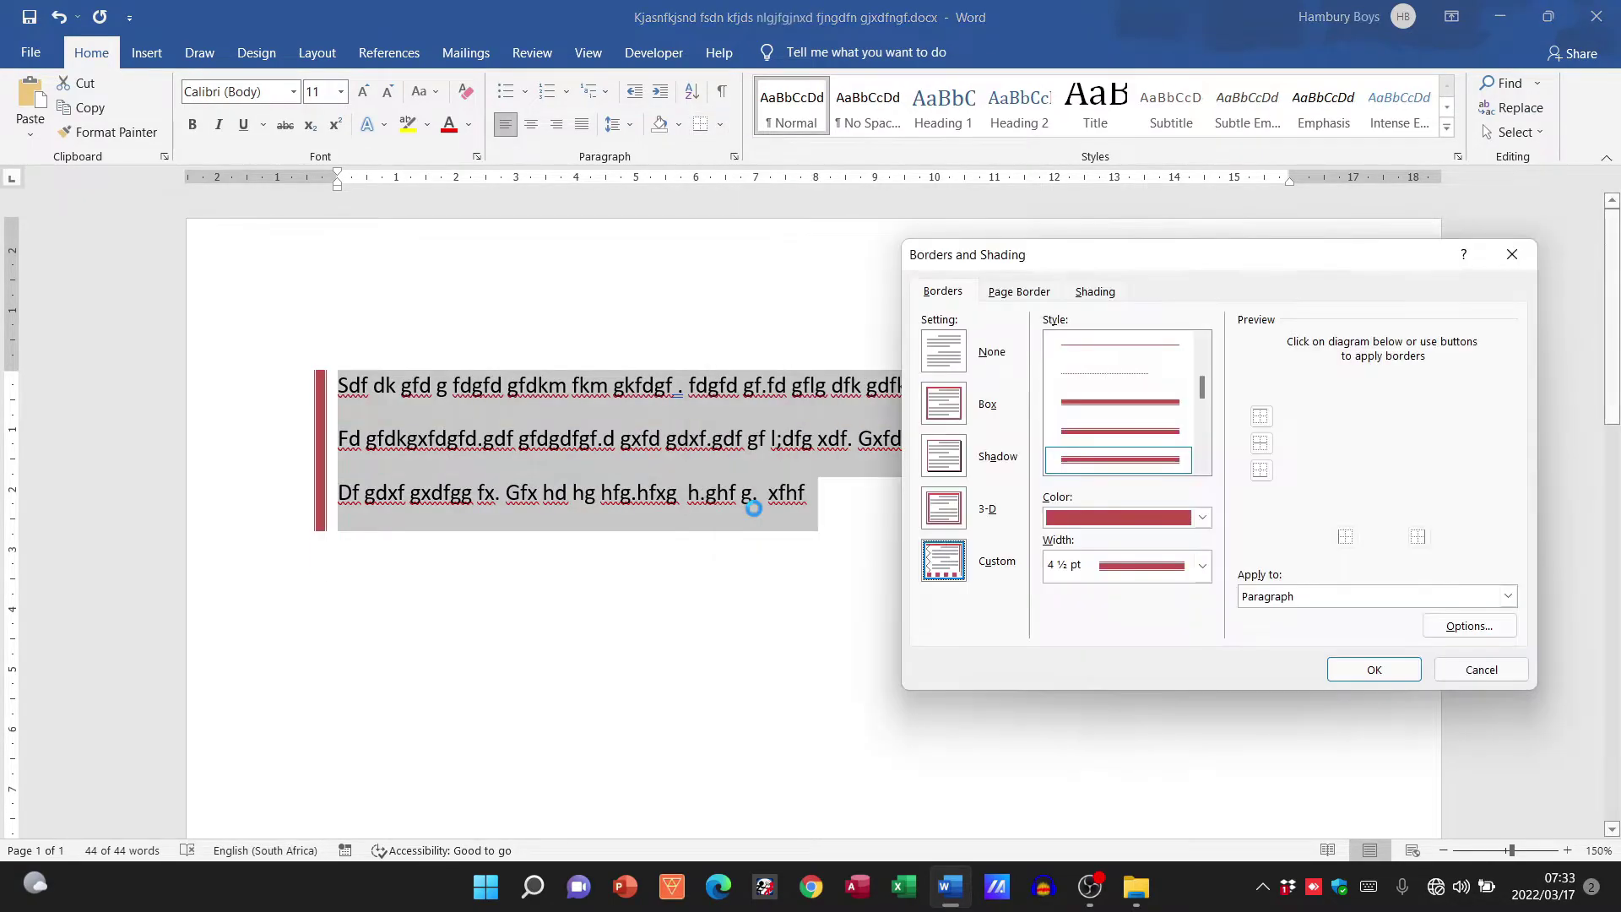
Set a 3-D dashed blue 1½ pt page border and browse the Art list
click(1022, 292)
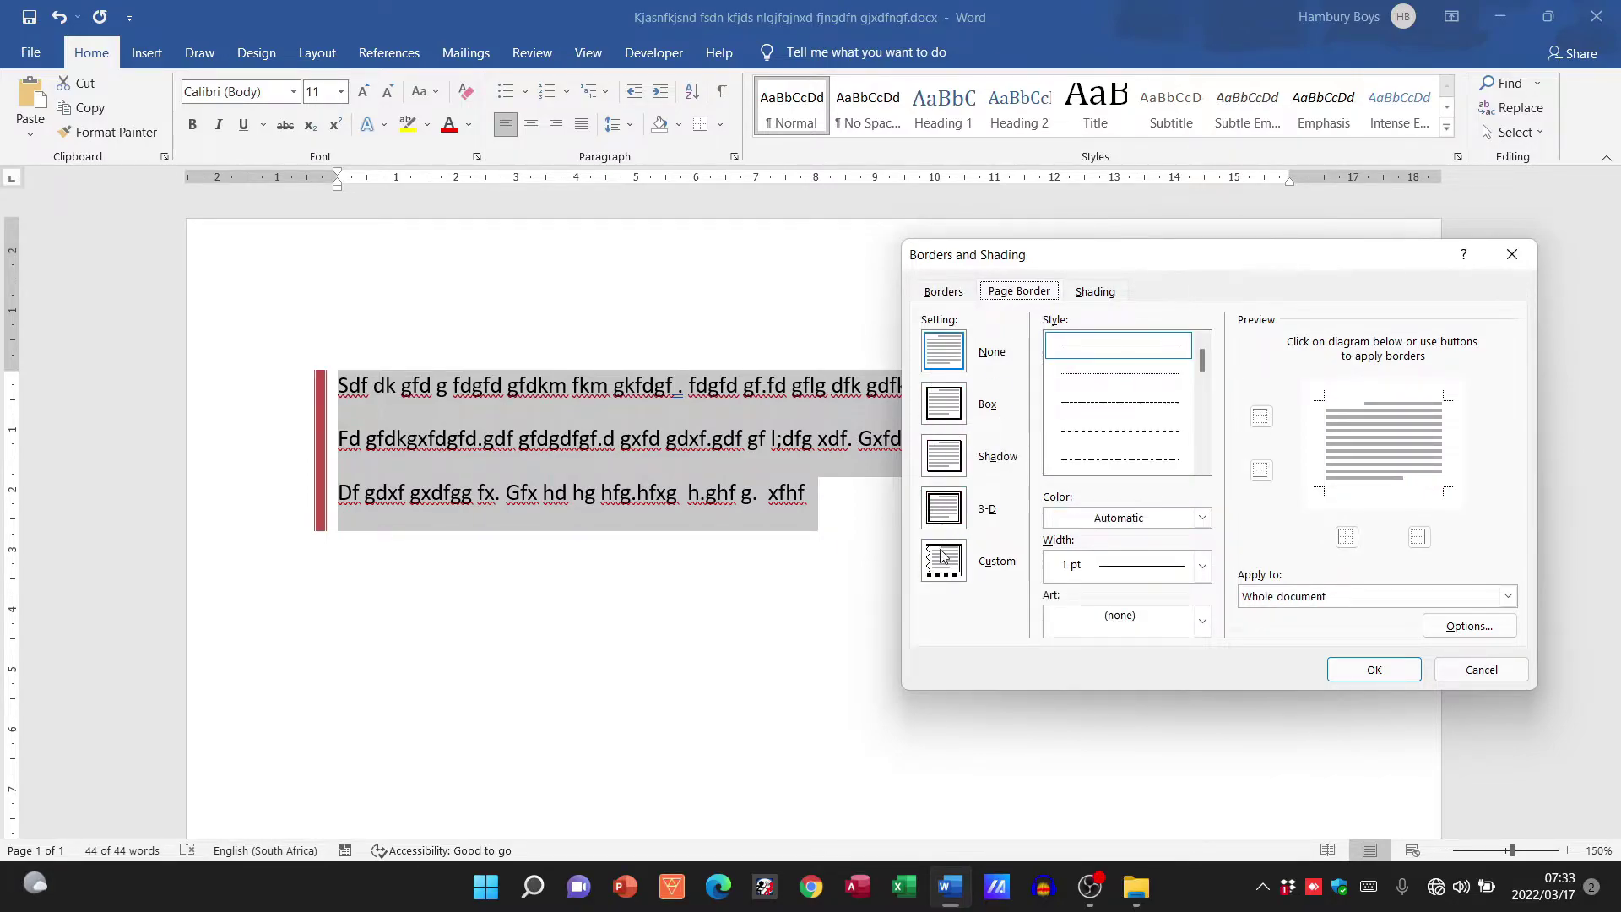
click(945, 514)
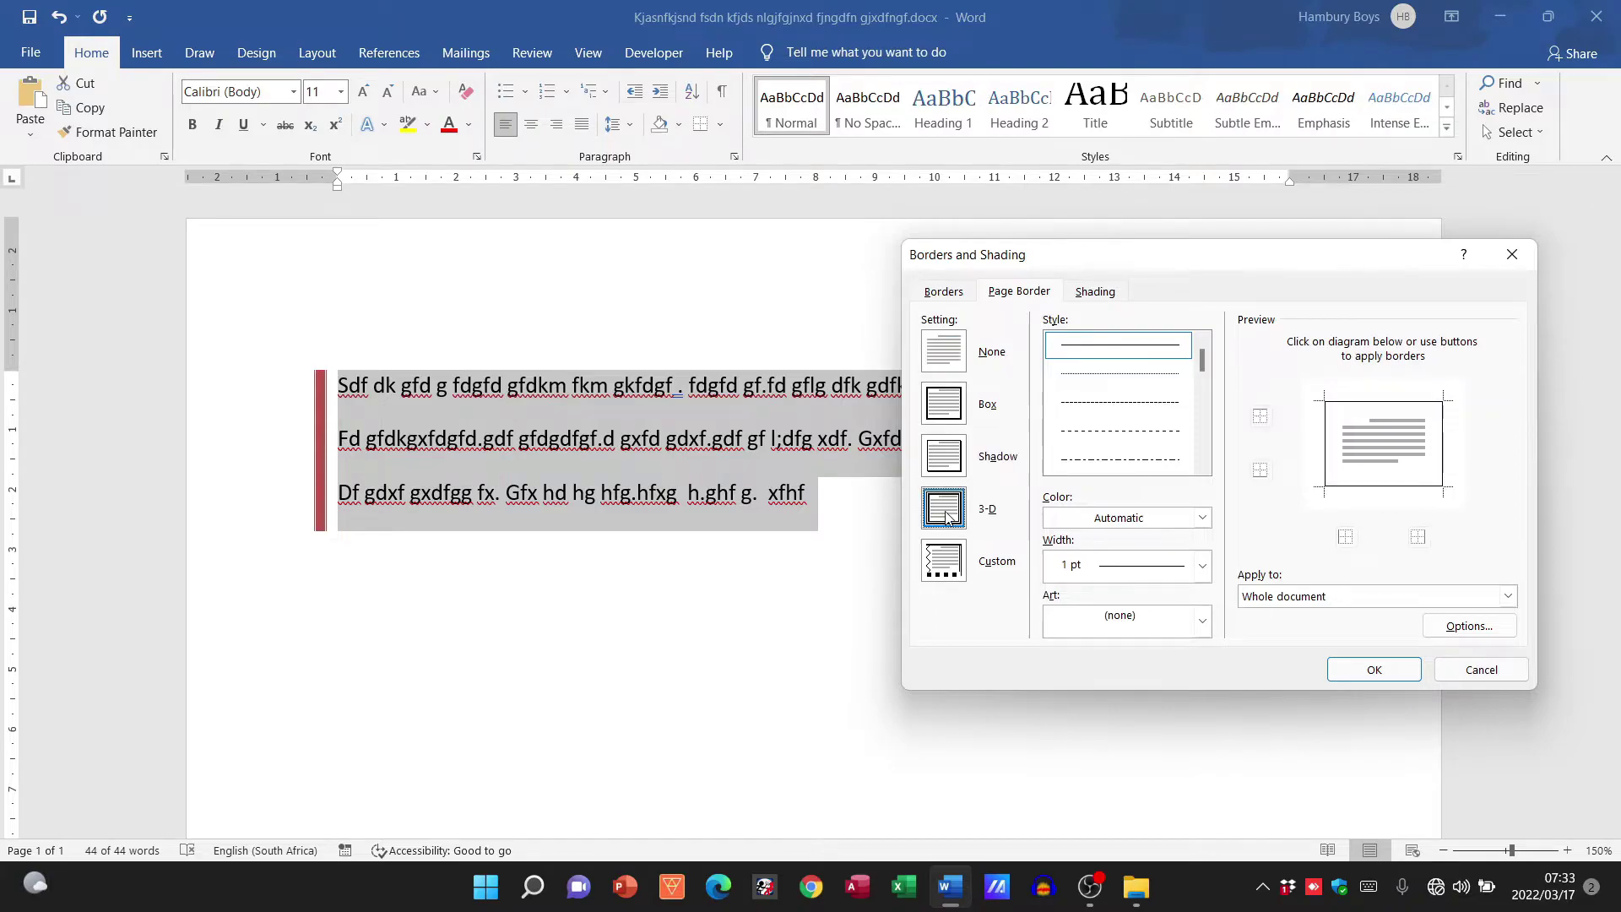
click(1119, 434)
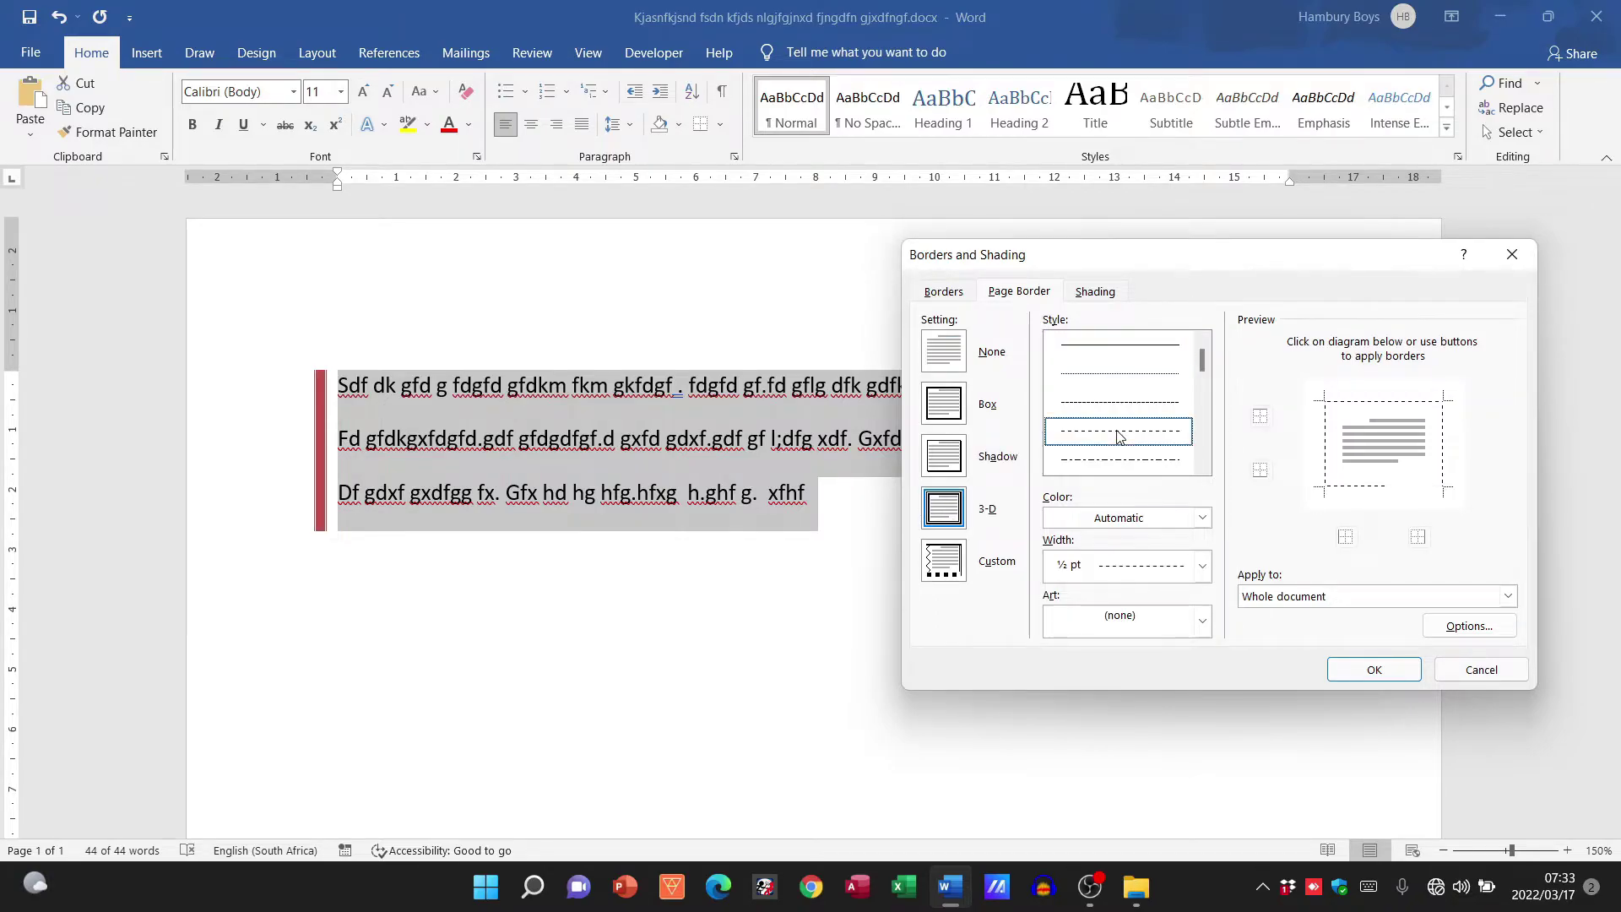
click(1126, 517)
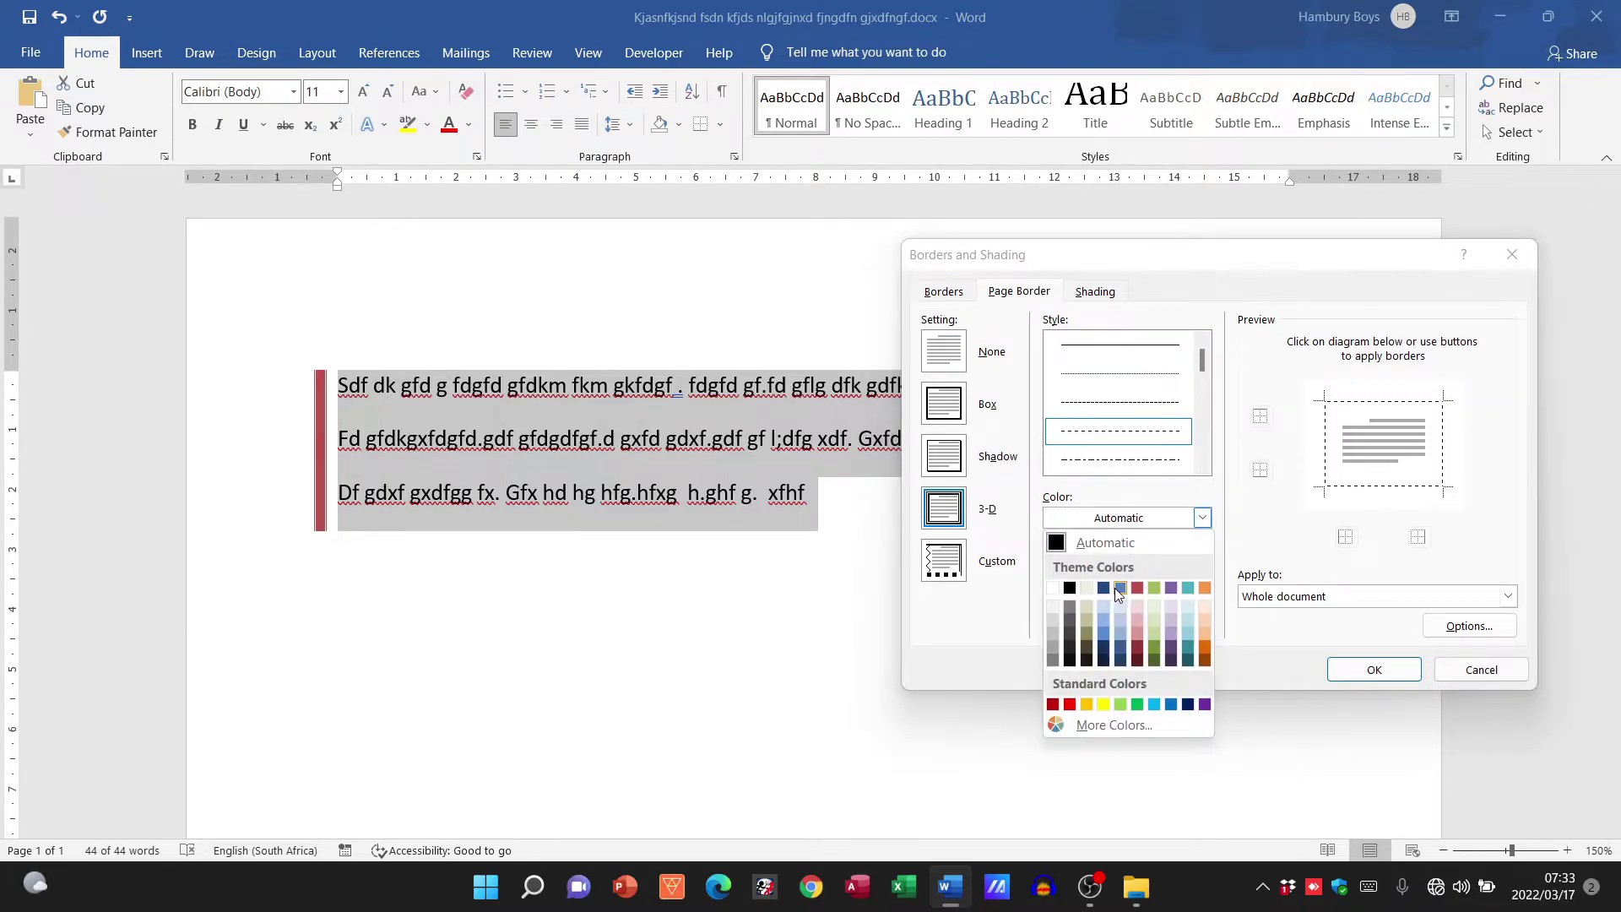
click(1119, 587)
click(1201, 565)
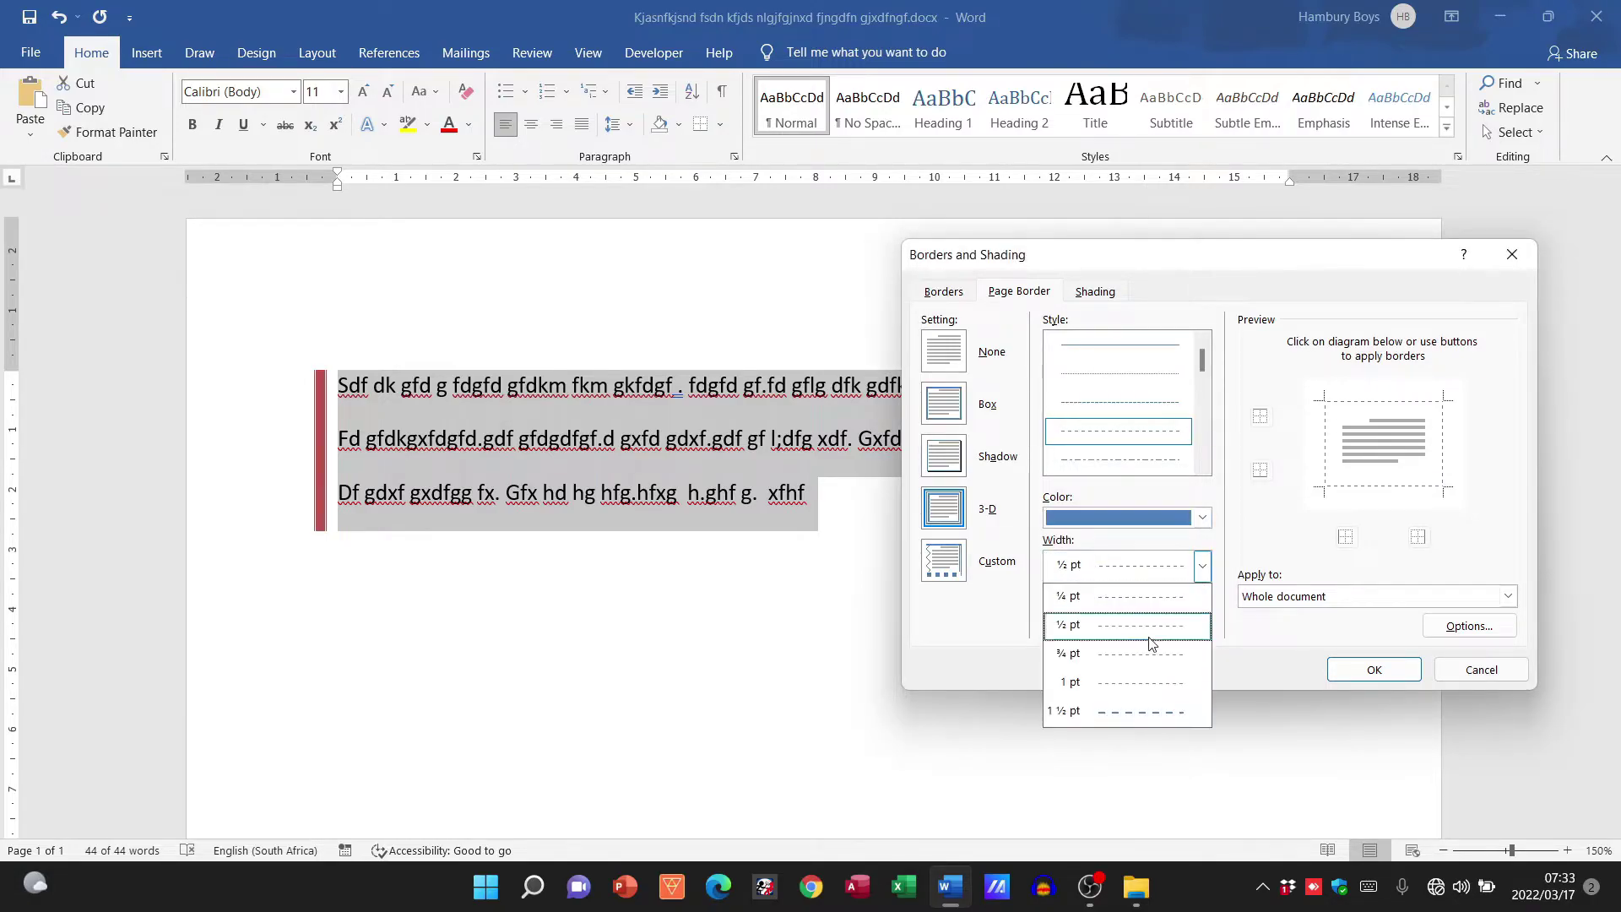
click(1136, 711)
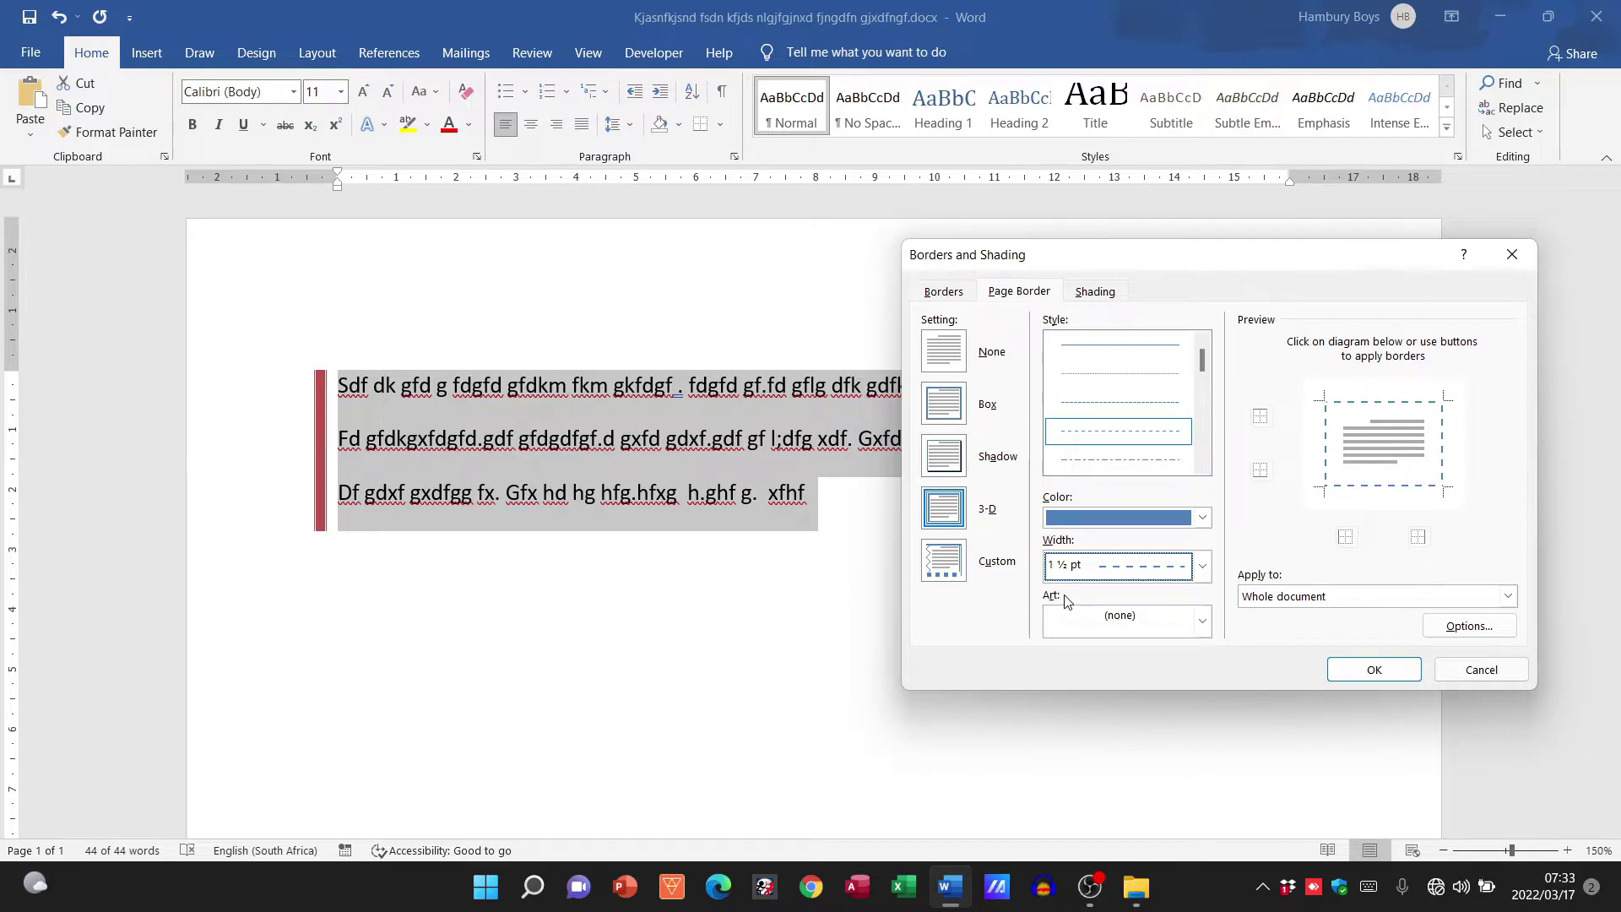
click(1202, 621)
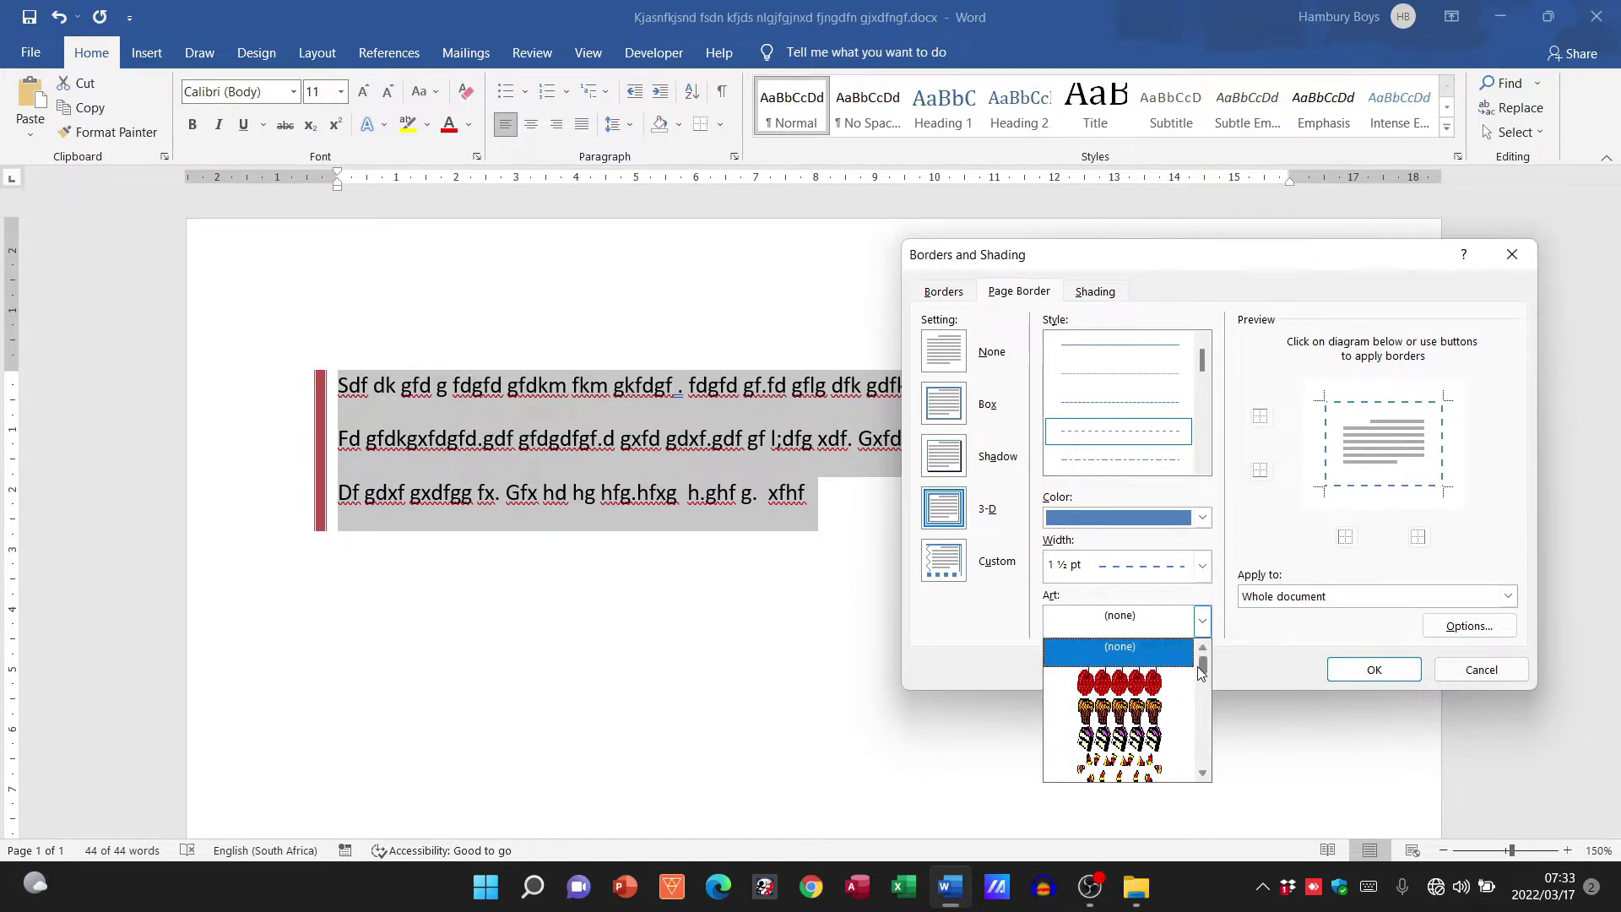
scroll(1203, 677, down, 1)
Apply a 12 pt row-of-hearts page border on top and bottom edges, first page only
mouse_move(1204, 677)
mouse_down()
mouse_move(1207, 717)
mouse_move(1206, 681)
mouse_up()
click(1123, 655)
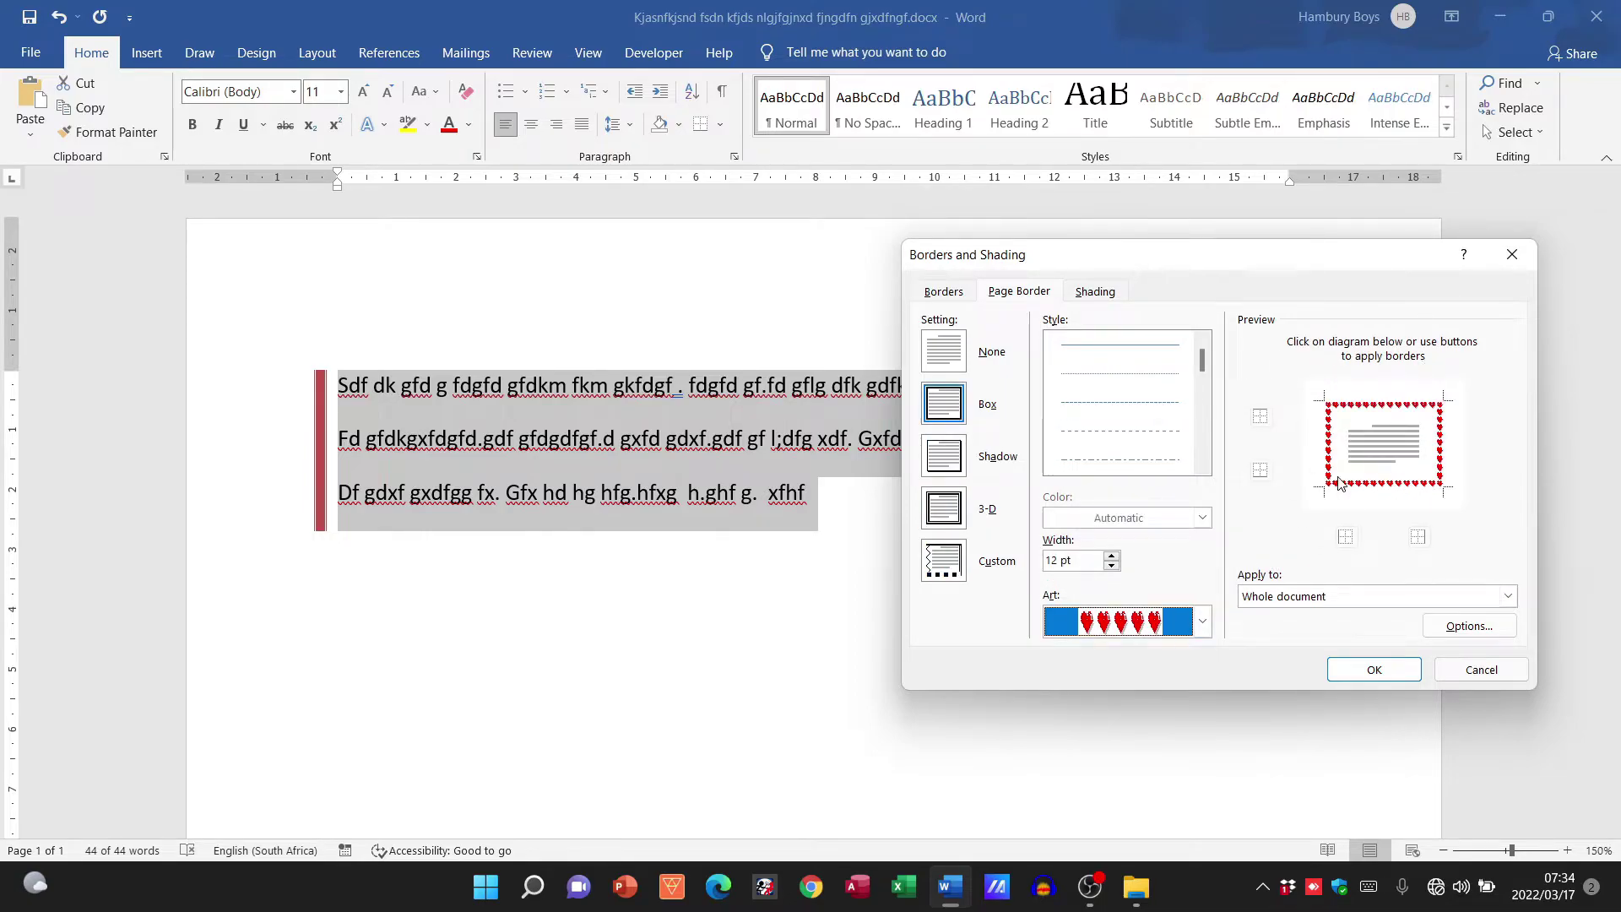
click(1326, 431)
click(1442, 435)
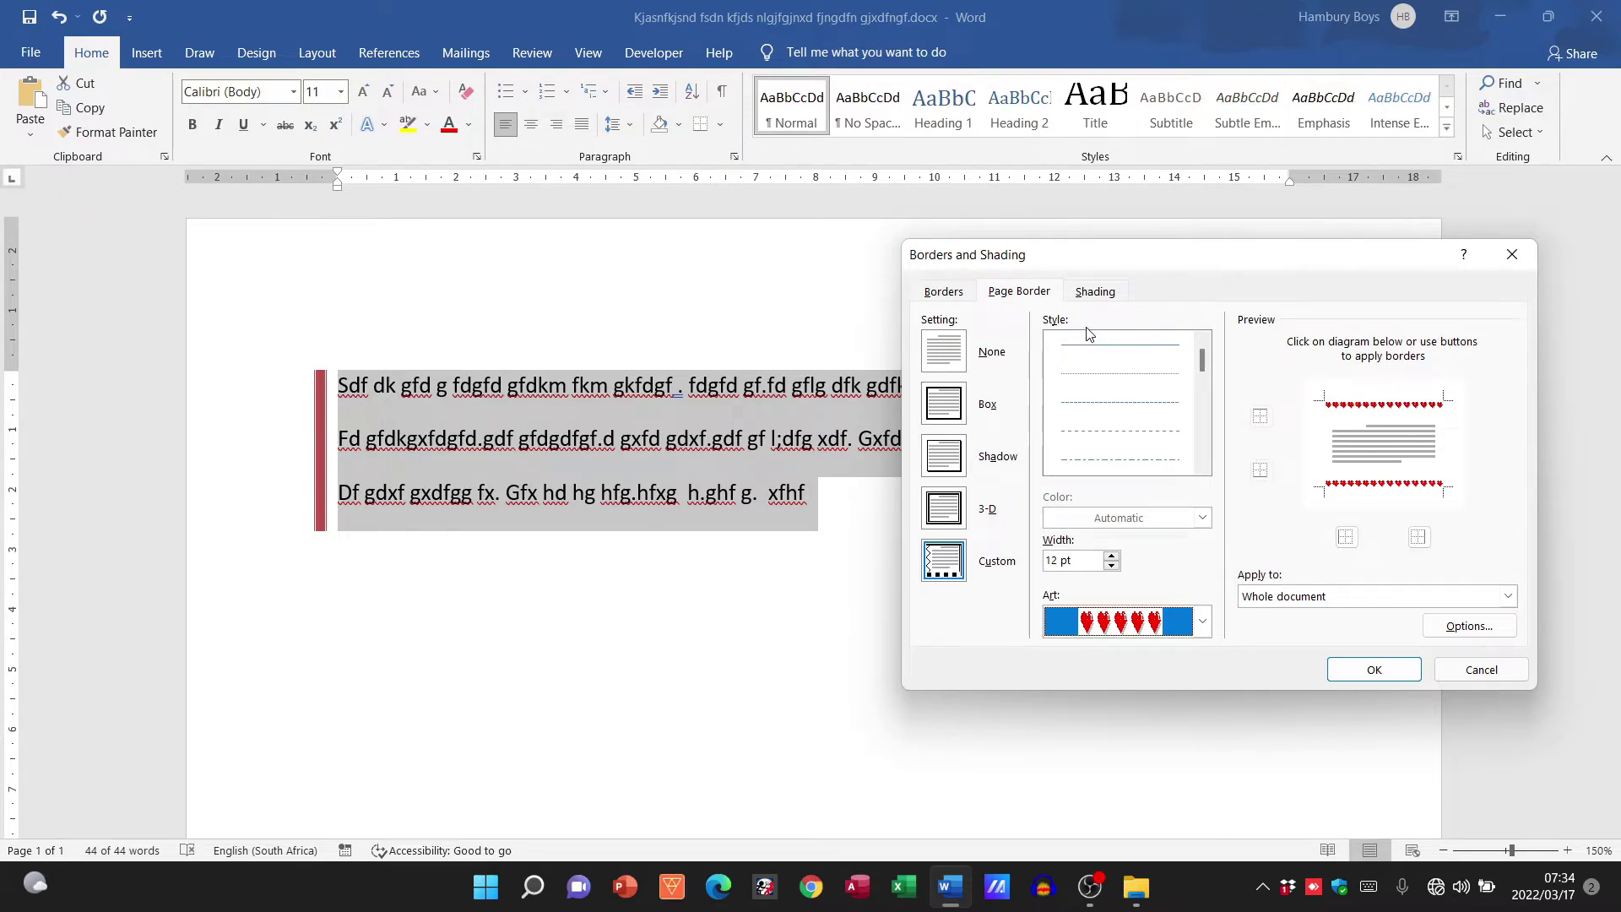
click(1355, 604)
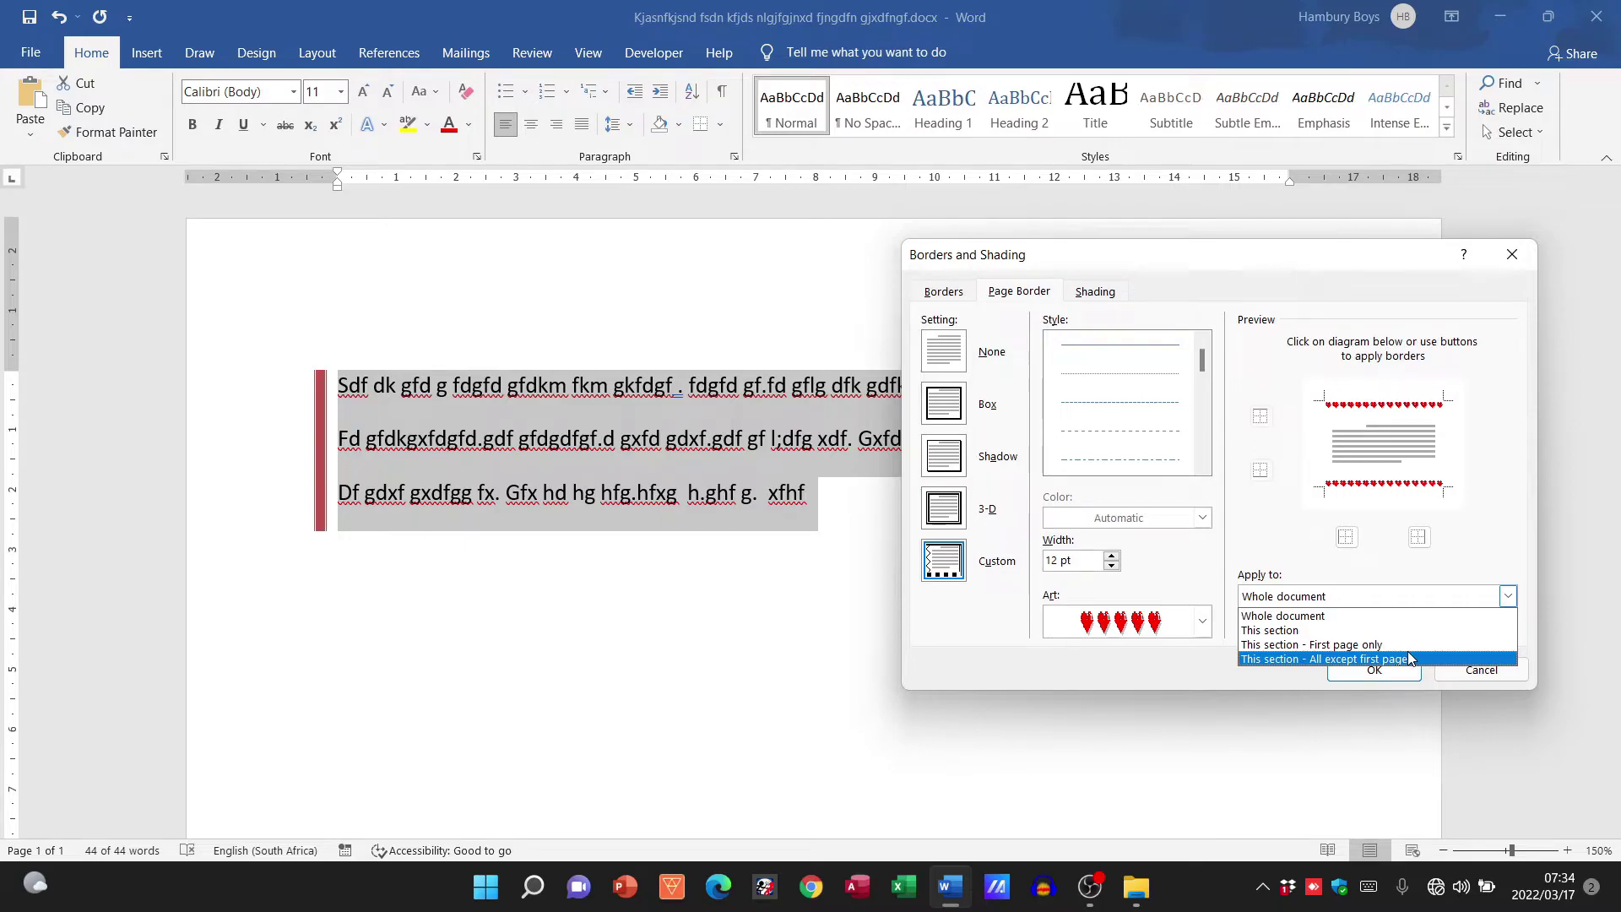
click(1368, 646)
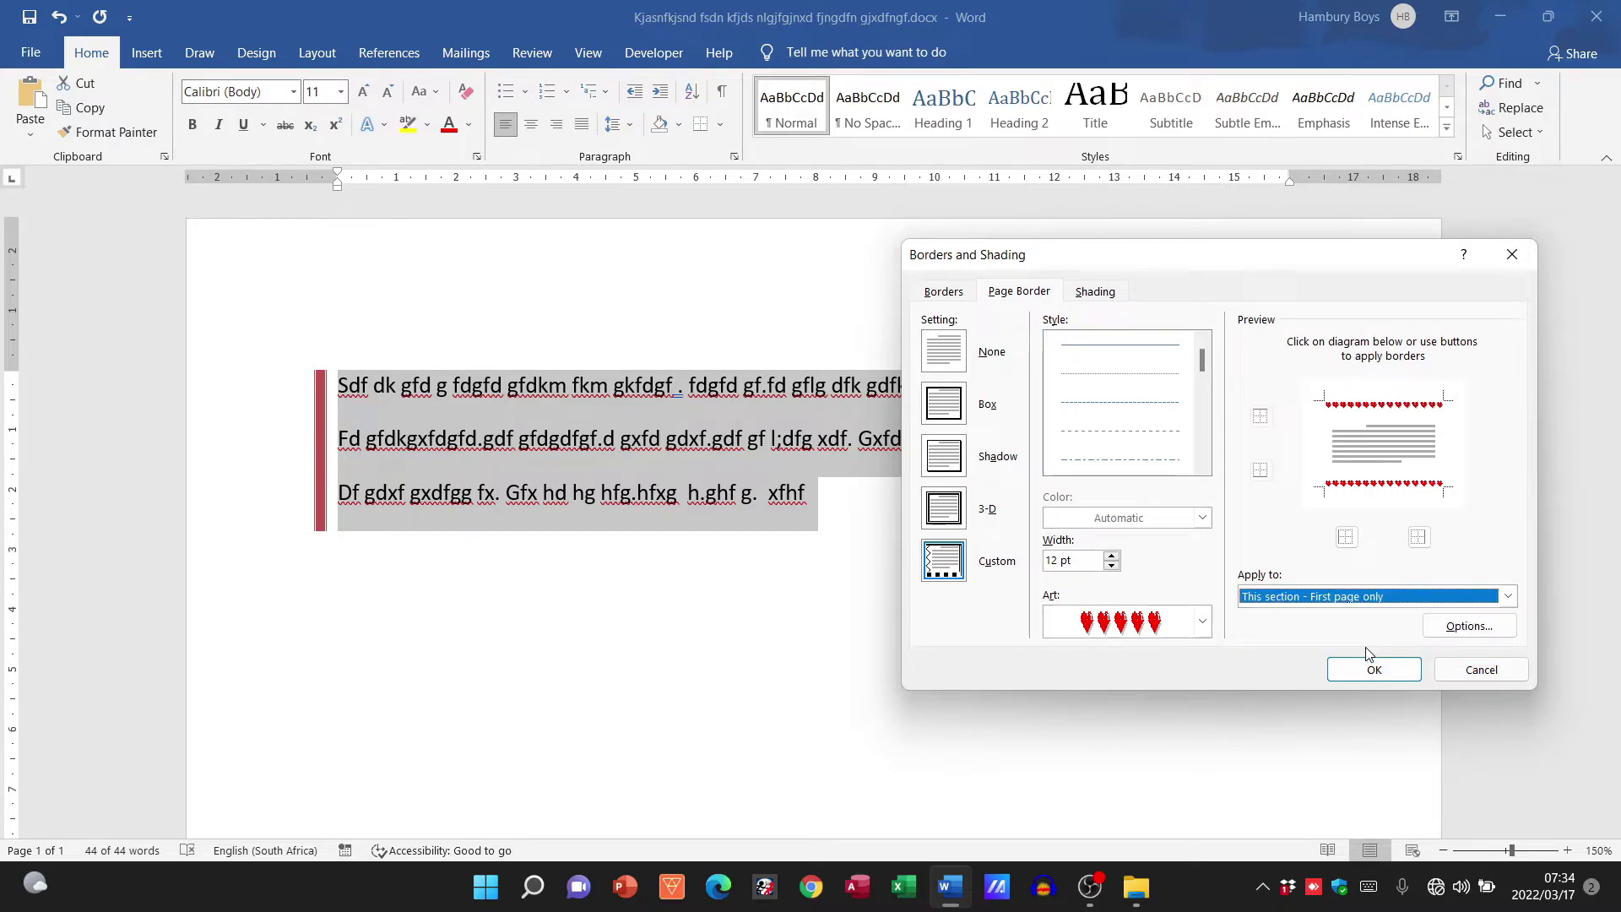
click(1375, 669)
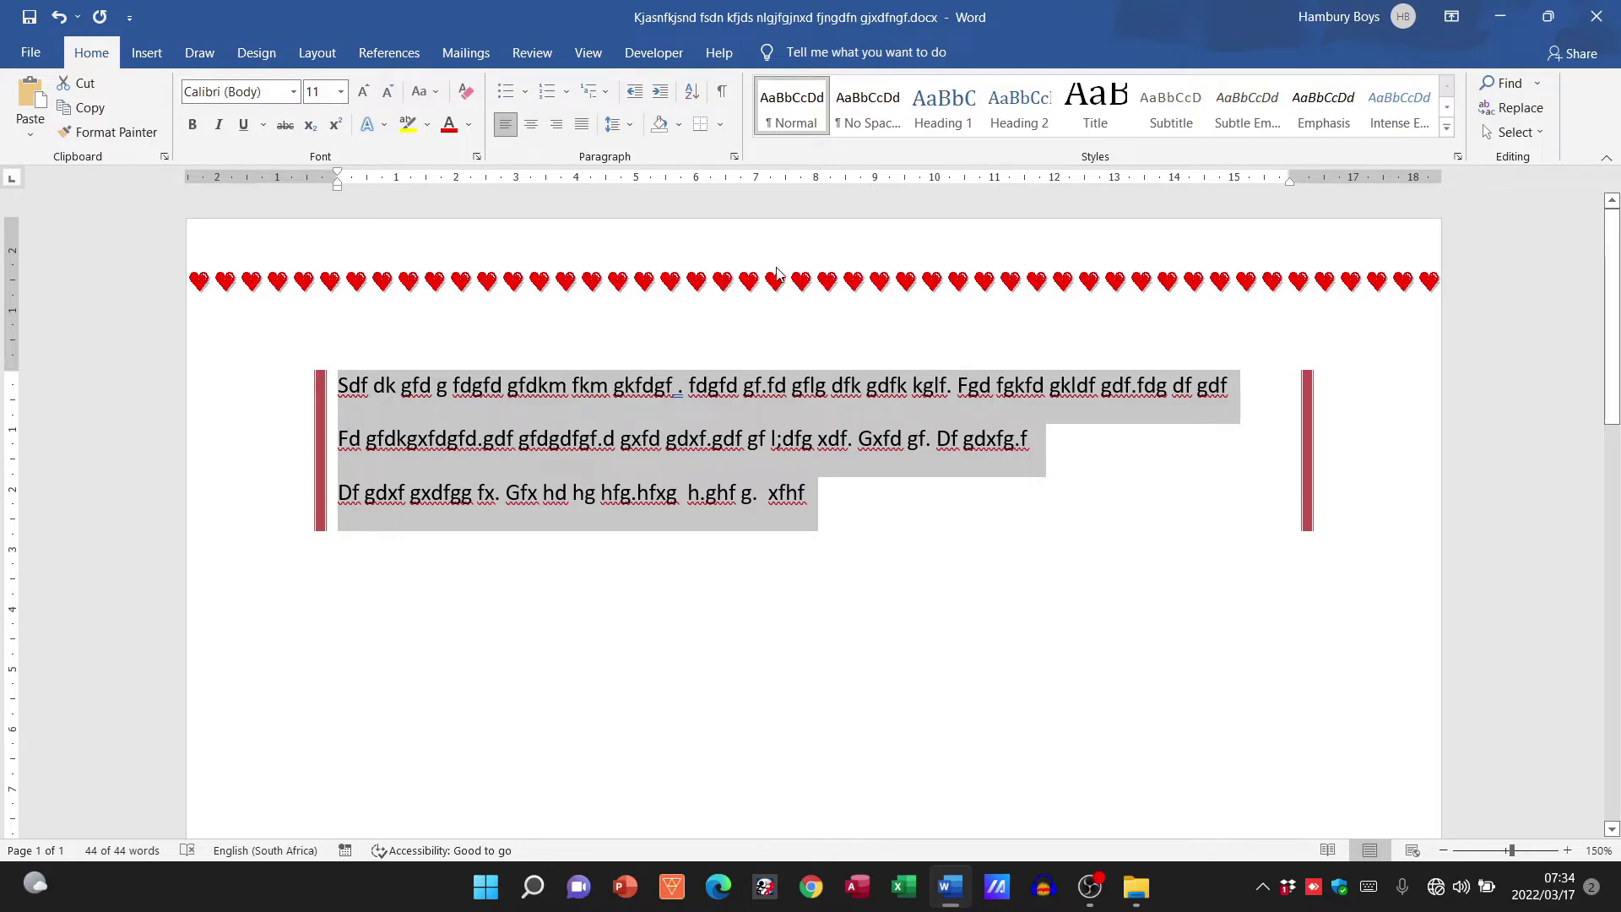
scroll(1017, 427, down, 12)
scroll(1016, 427, down, 1)
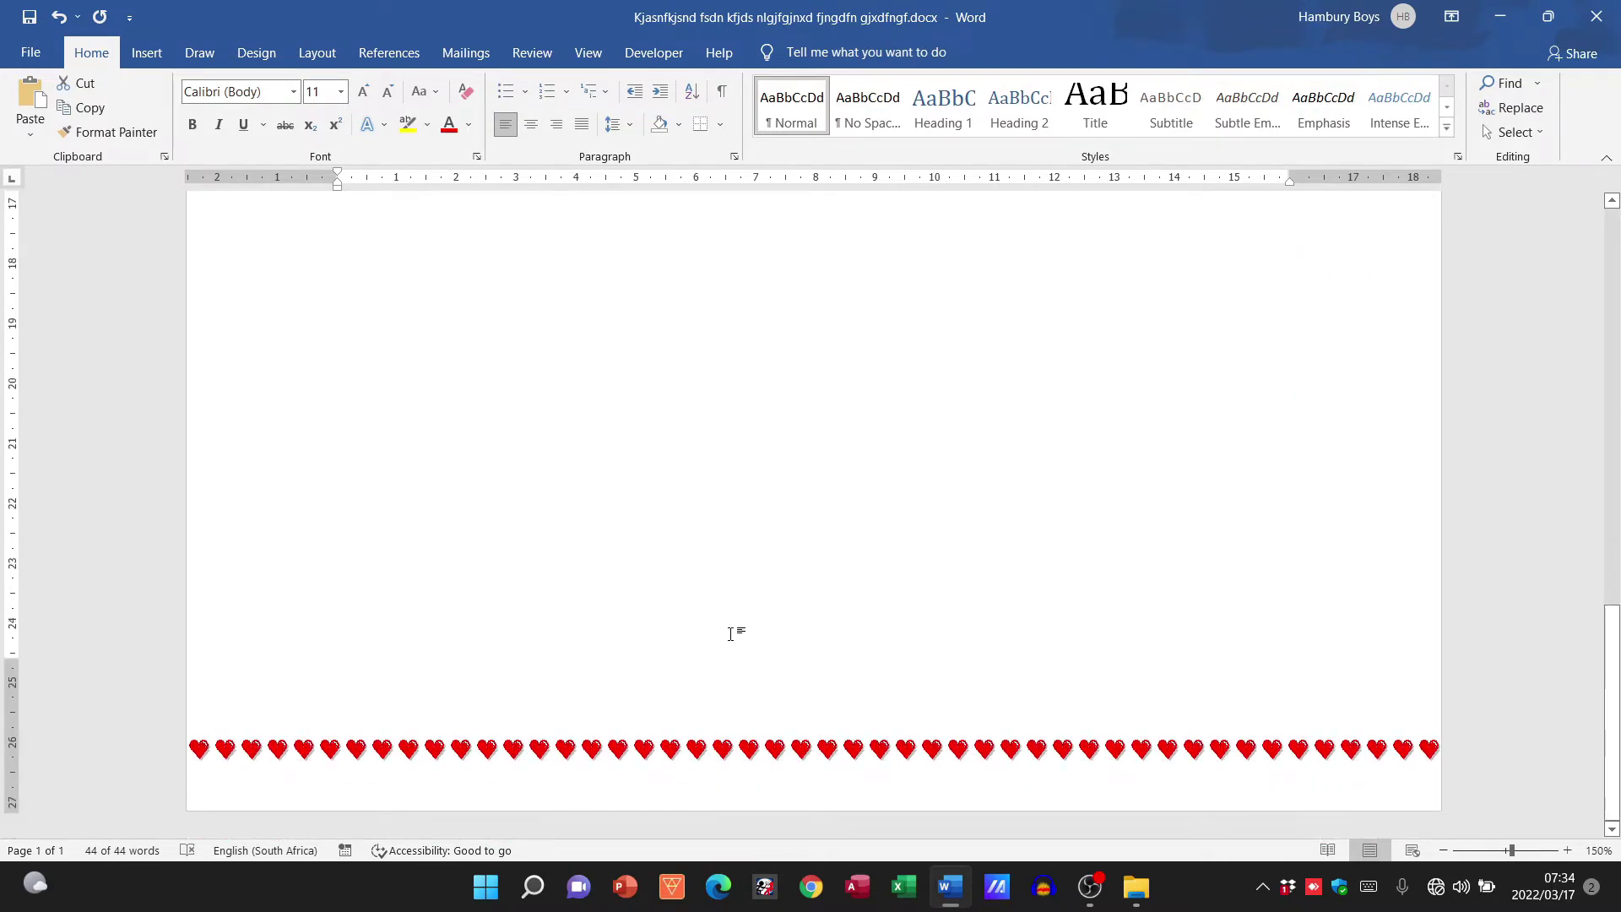
scroll(1075, 722, up, 13)
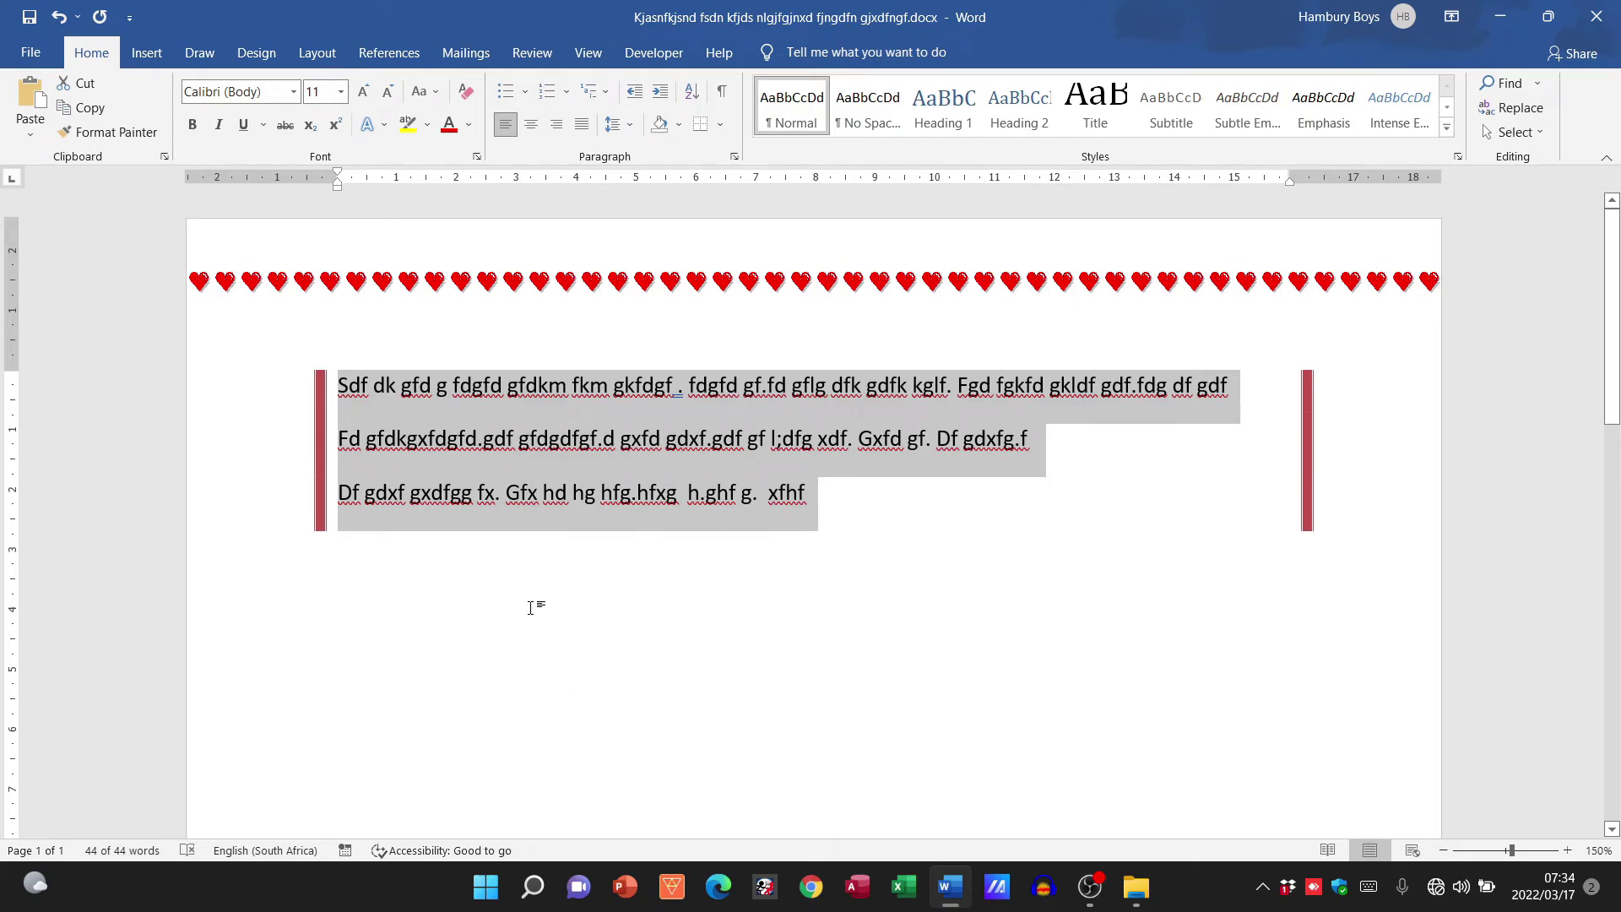
click(723, 130)
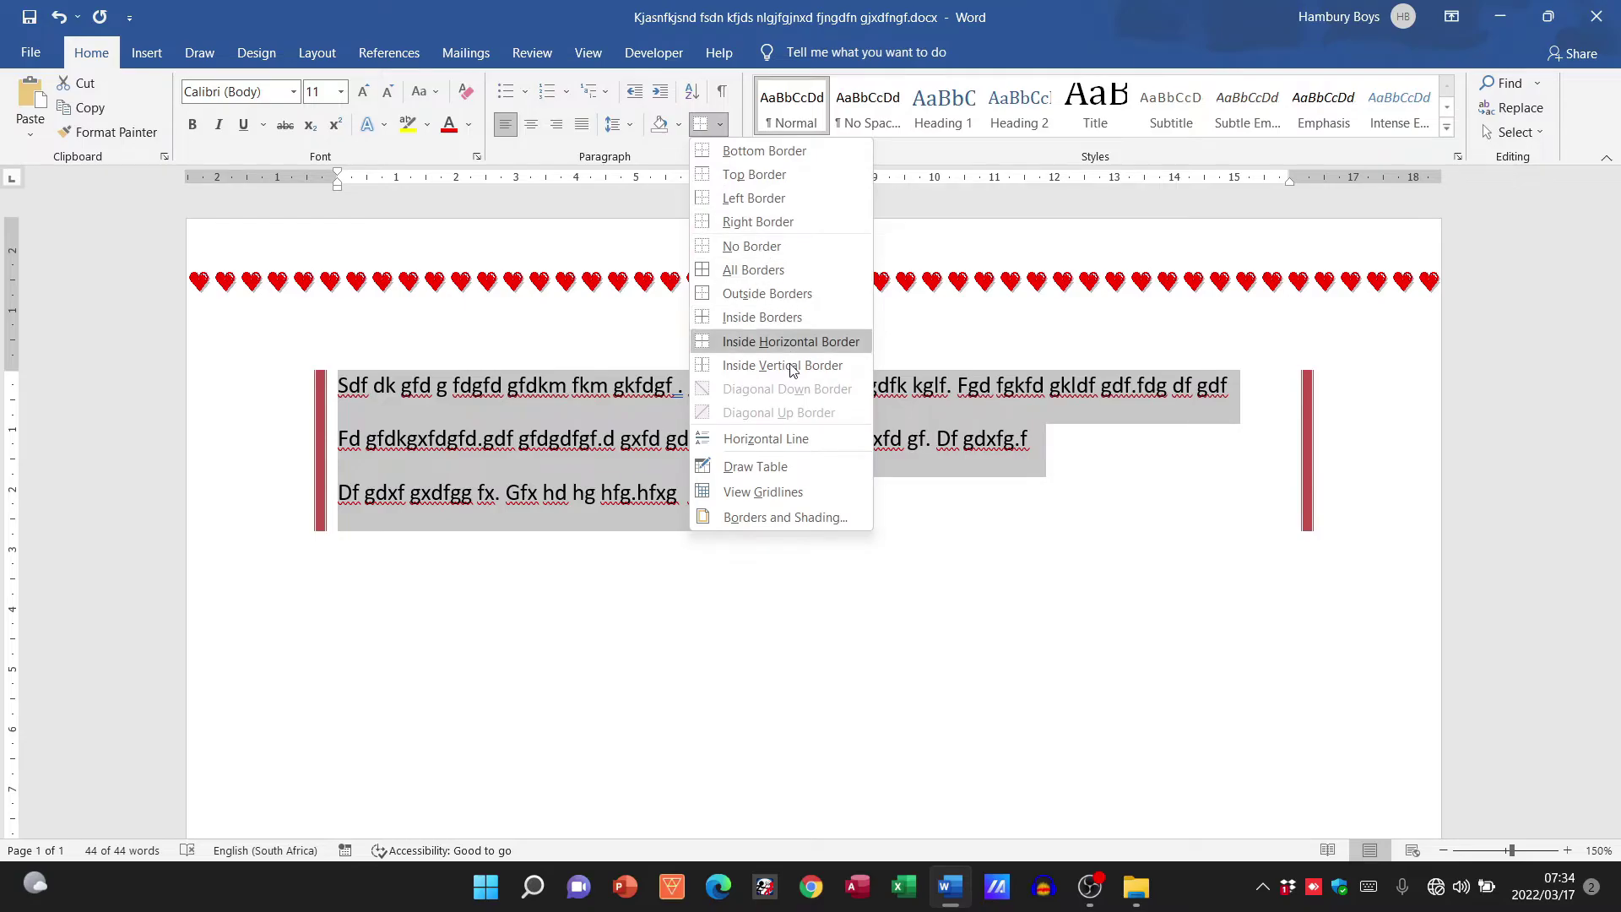
Open Borders and Shading and go to the Shading tab
click(798, 517)
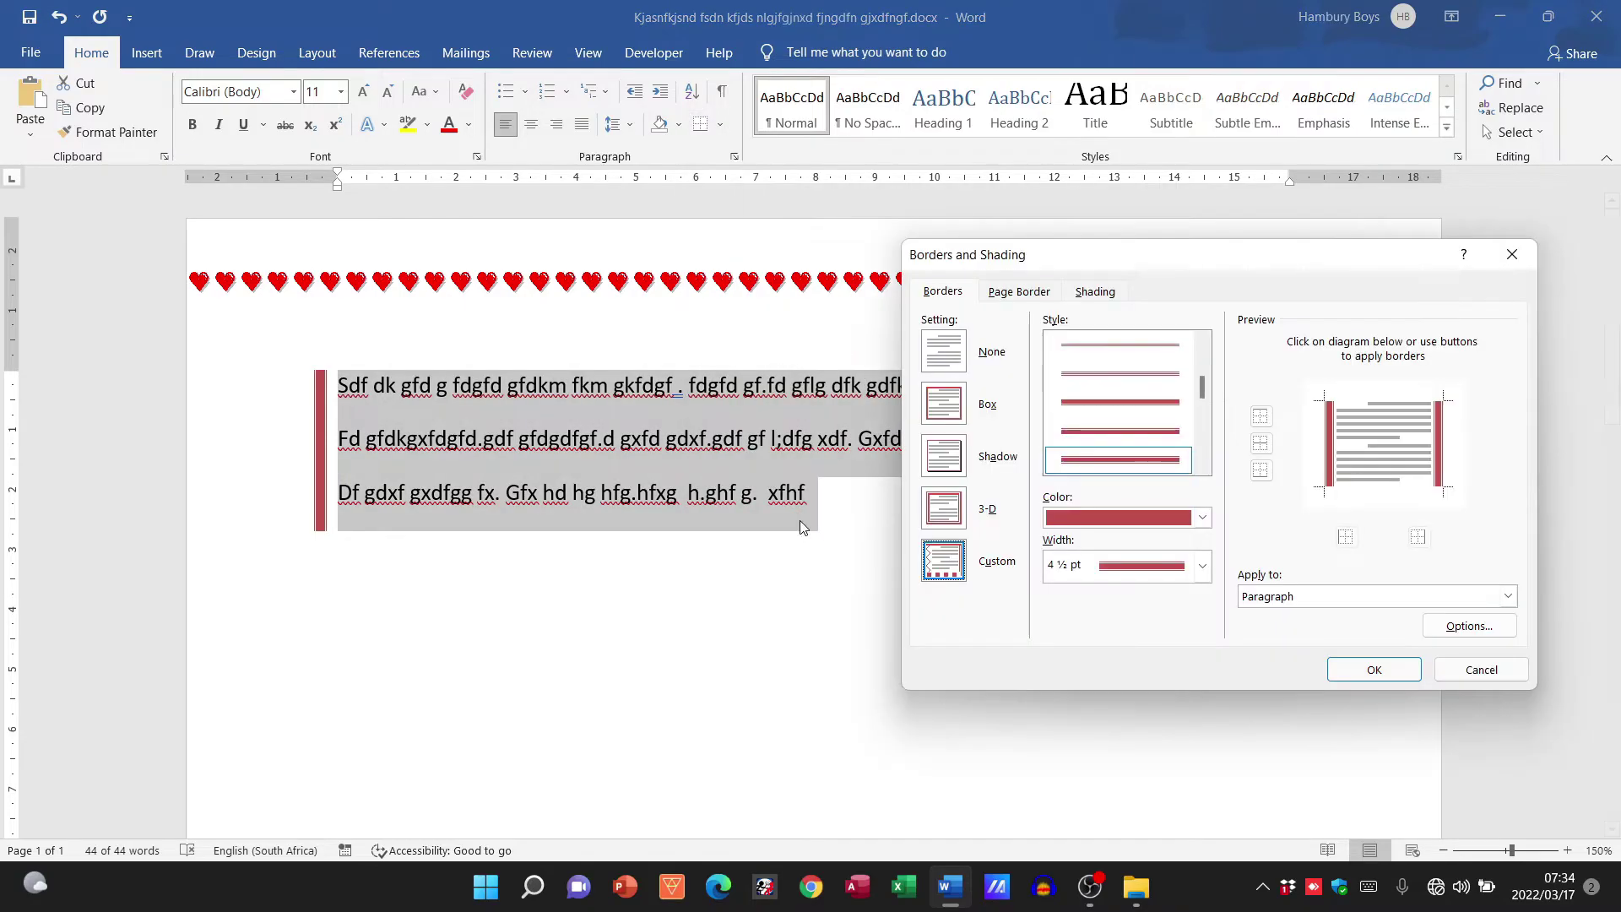
click(938, 301)
click(1008, 293)
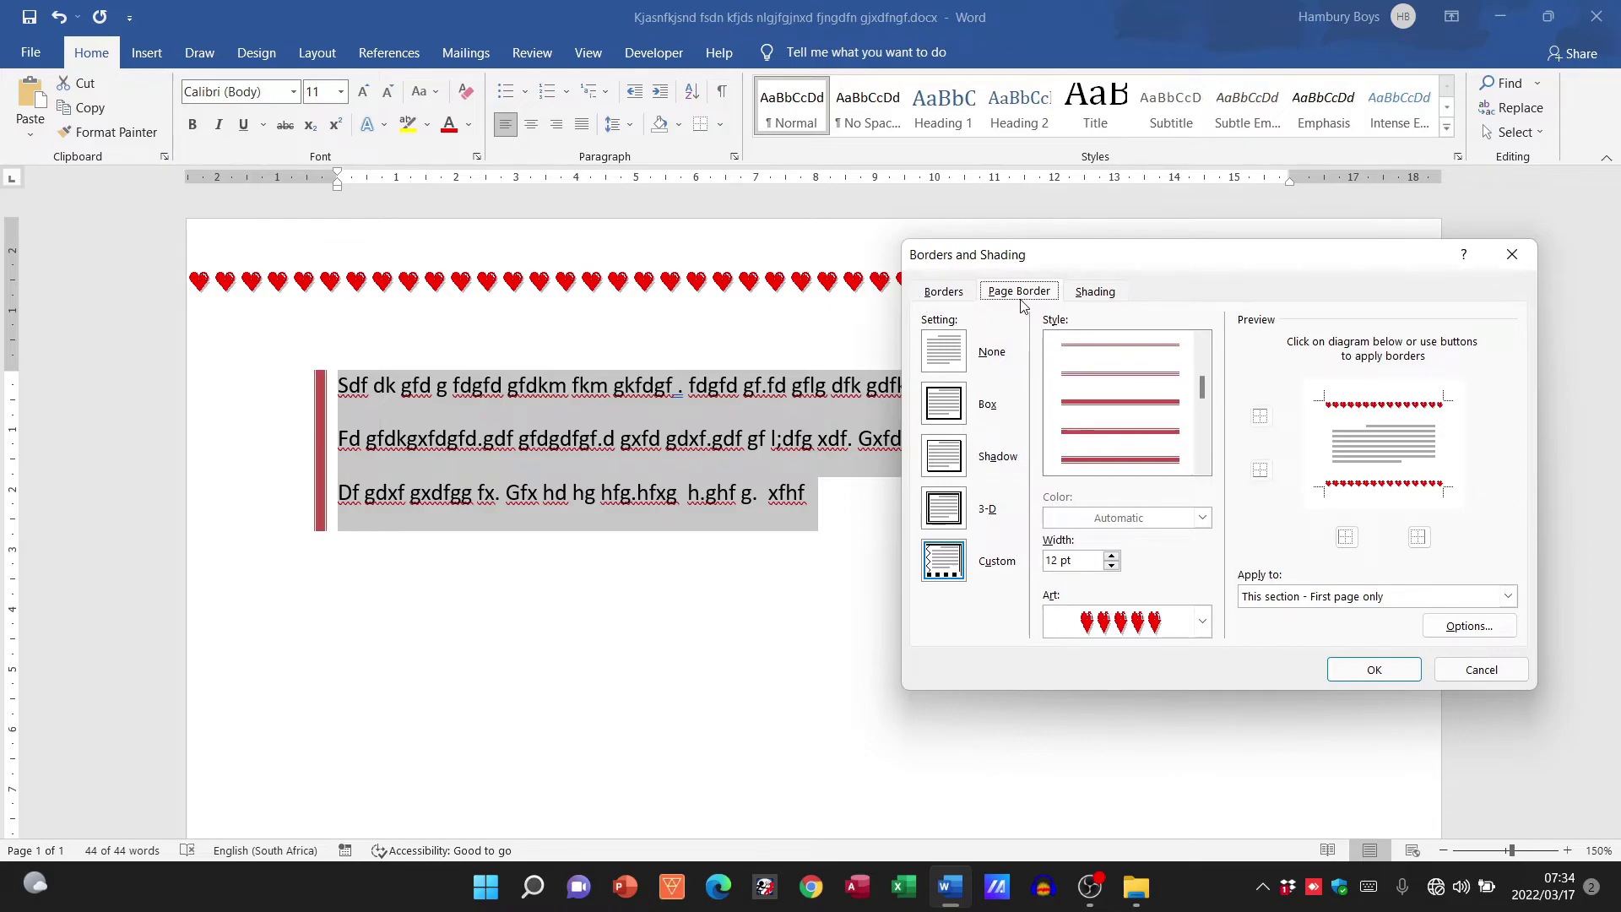
click(1097, 291)
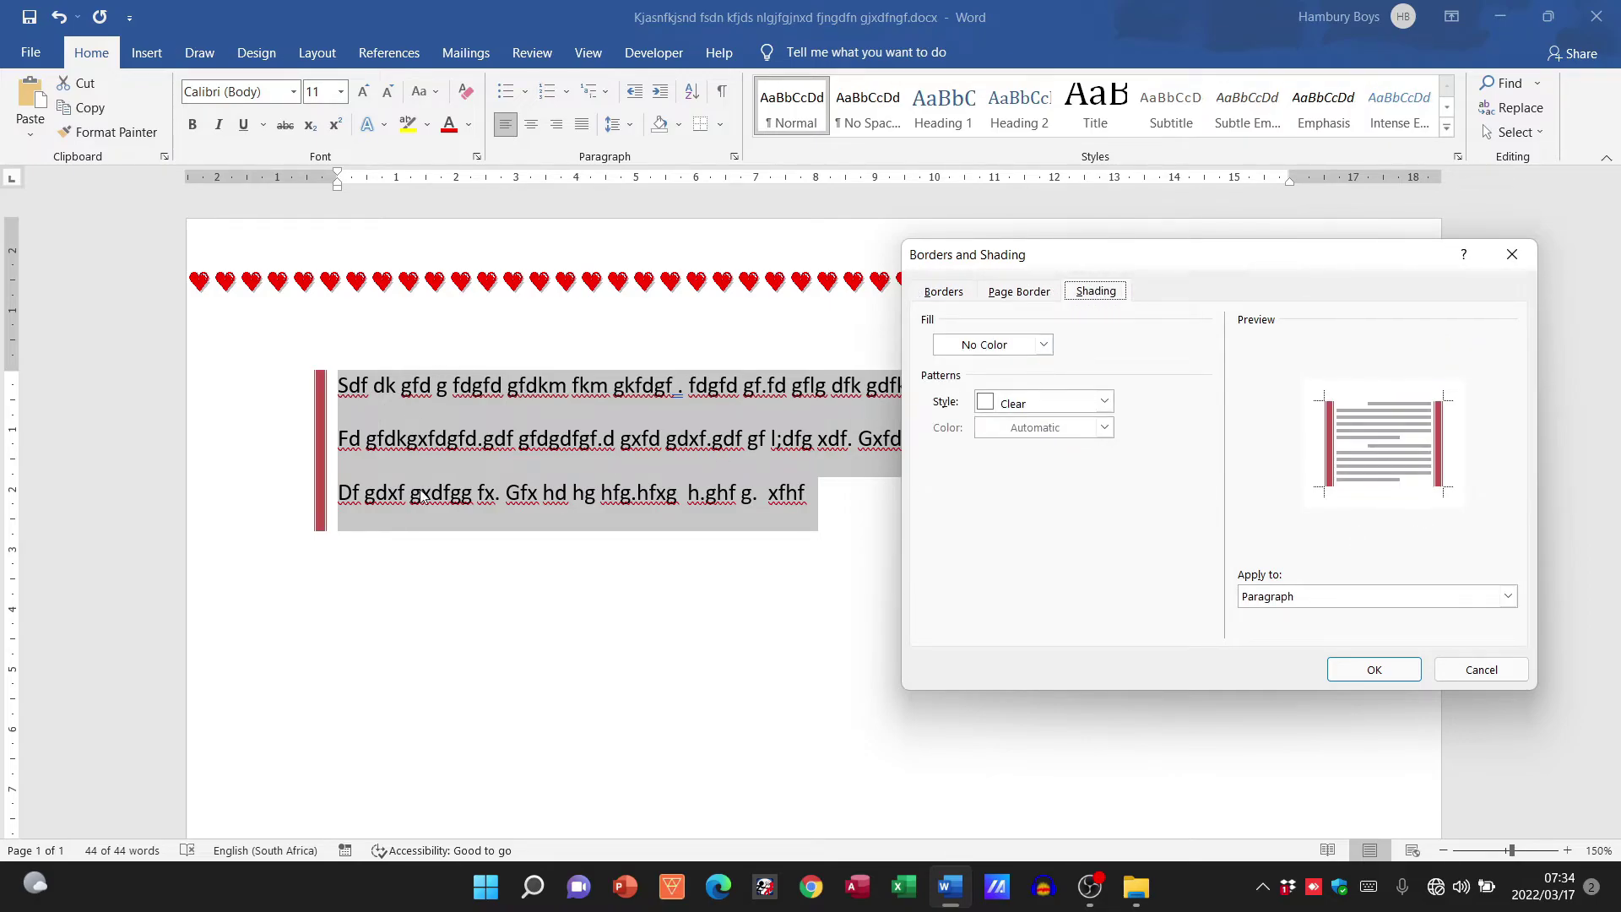
Shade the paragraphs with orange fill and a yellow 10% pattern, applied to Paragraph
click(1047, 344)
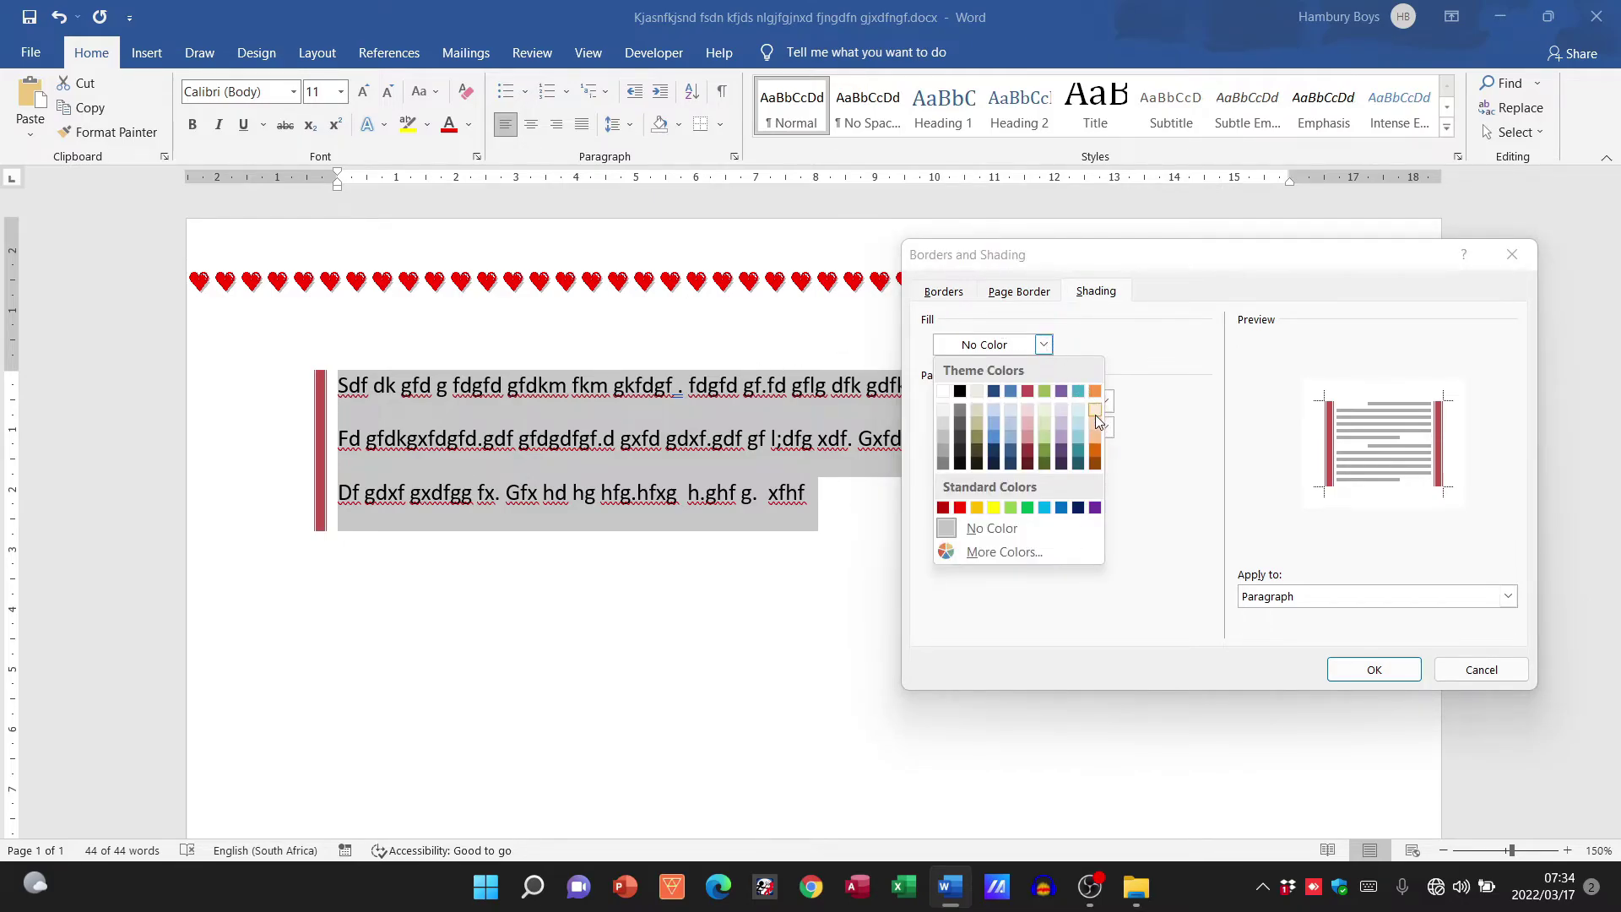
click(1094, 391)
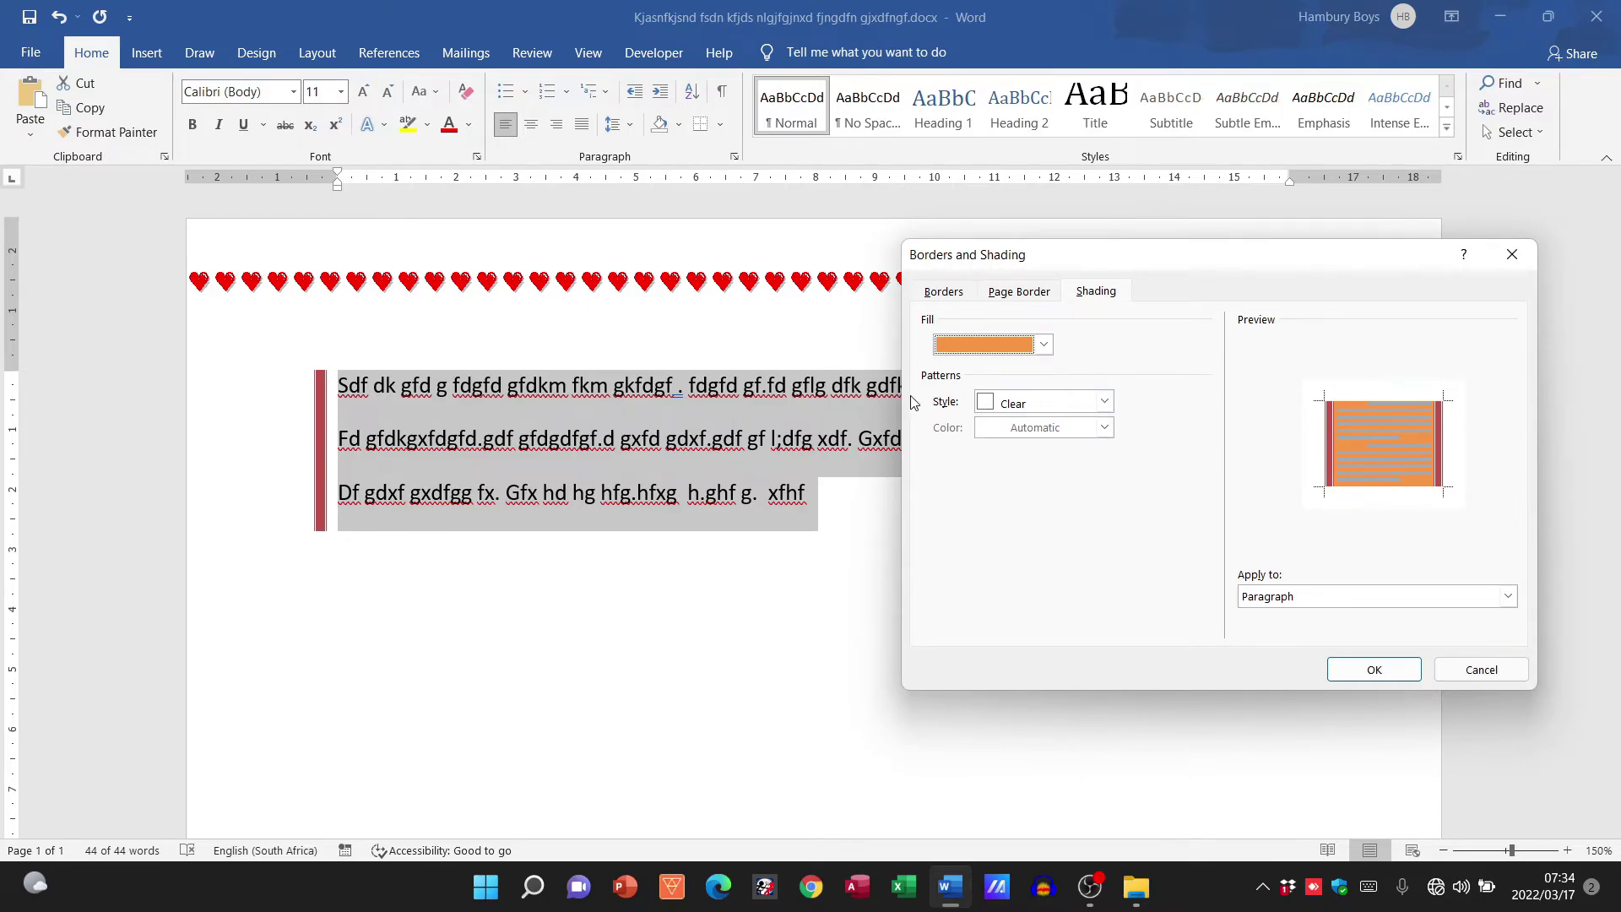
click(1105, 402)
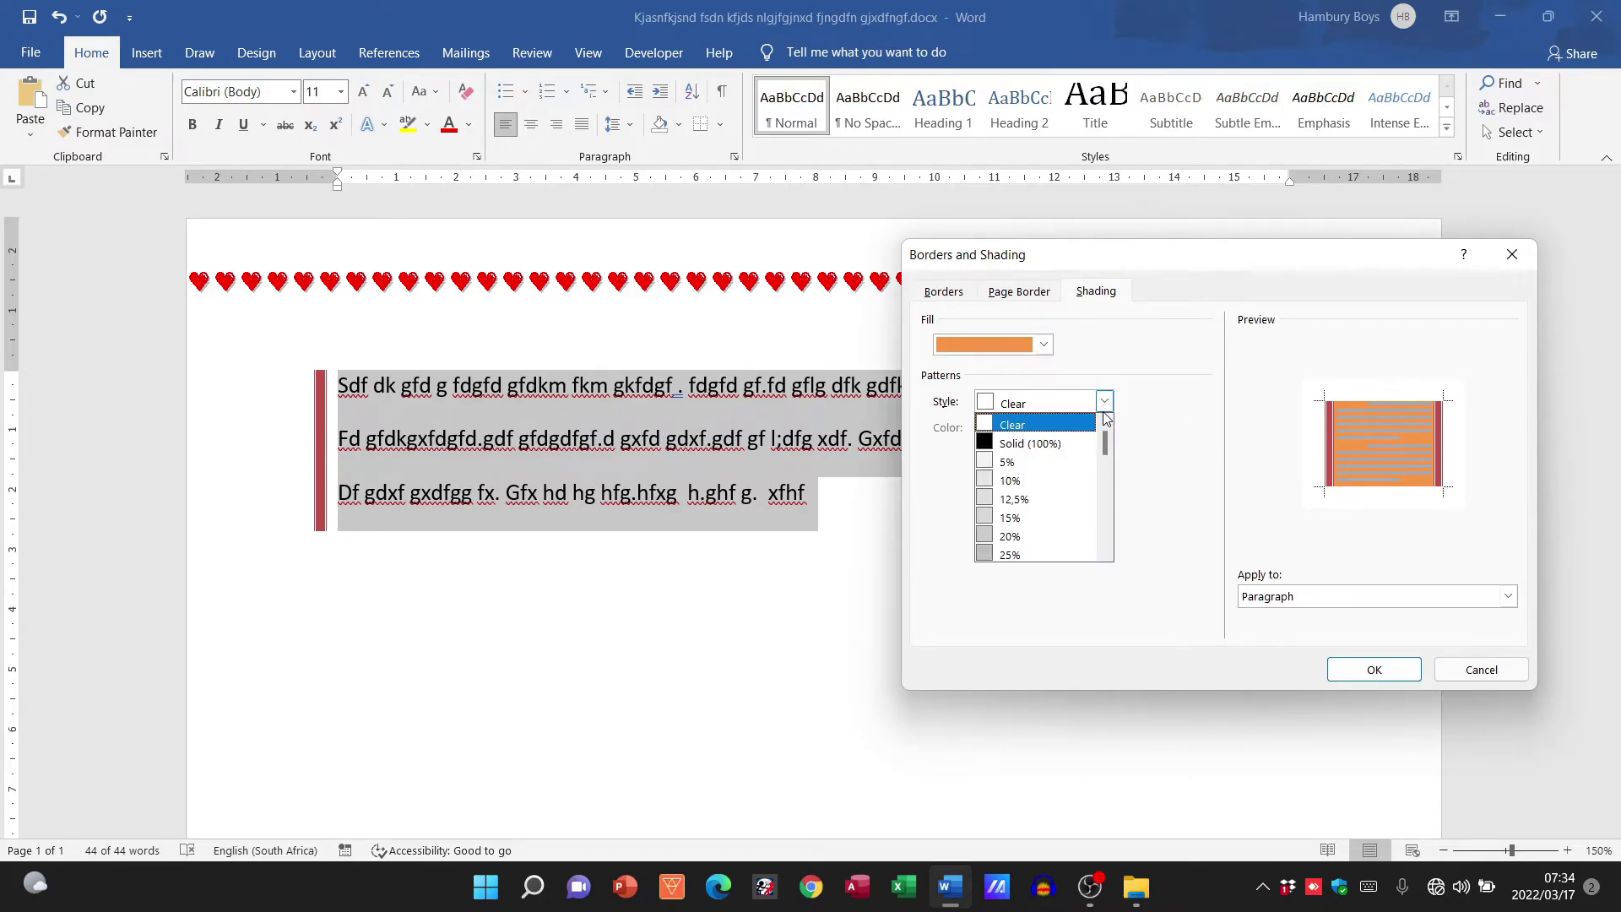
click(1044, 481)
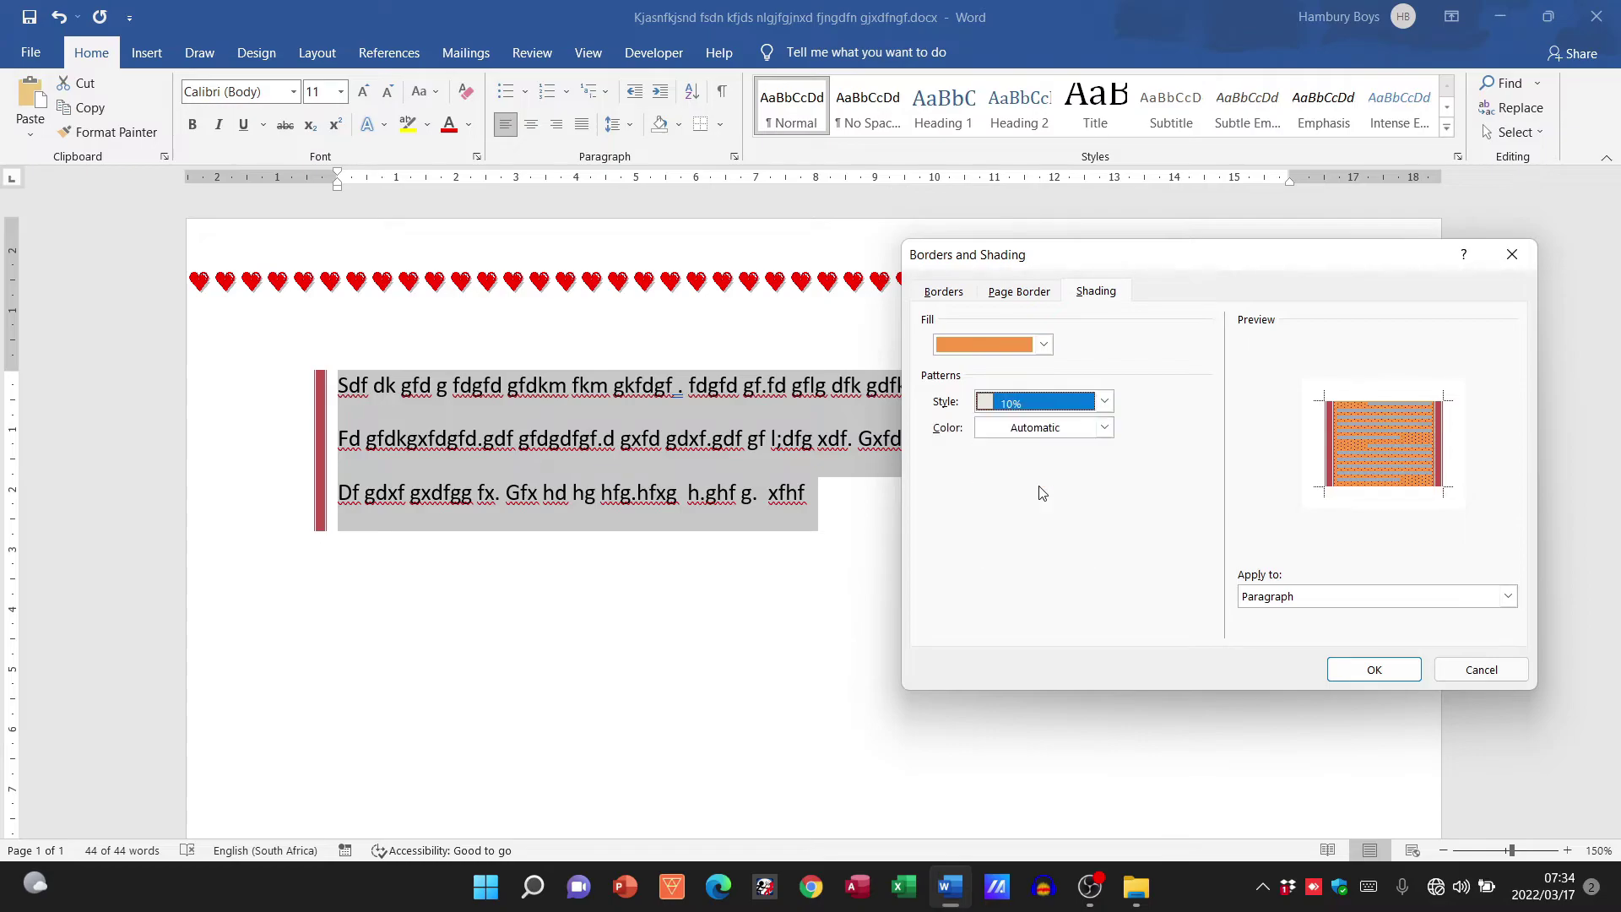
click(1104, 427)
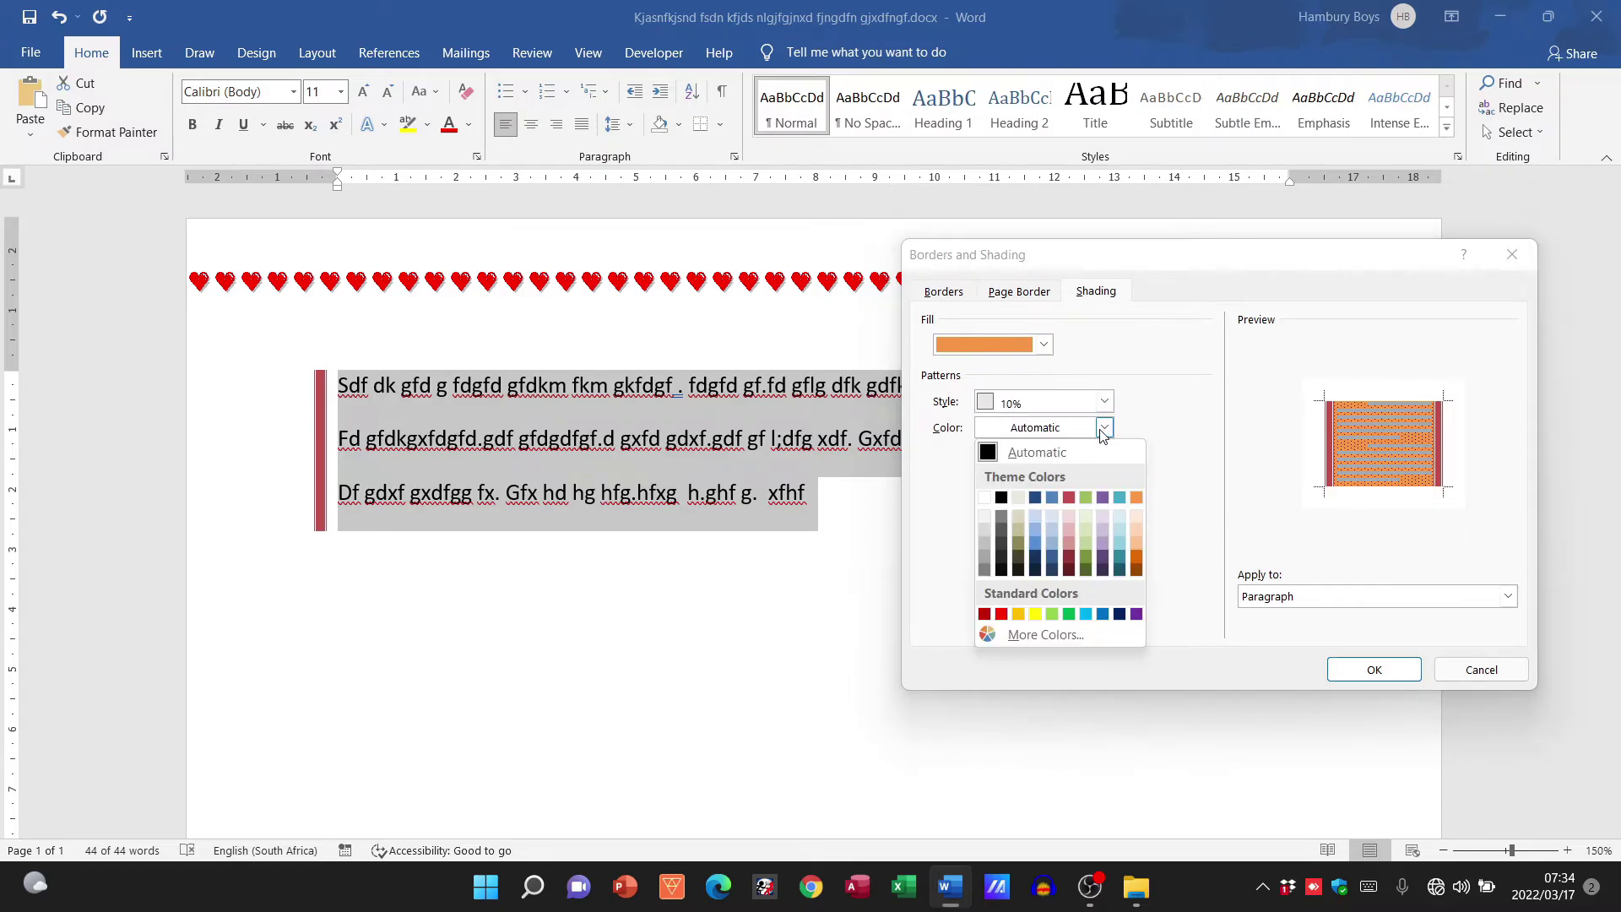
click(1036, 615)
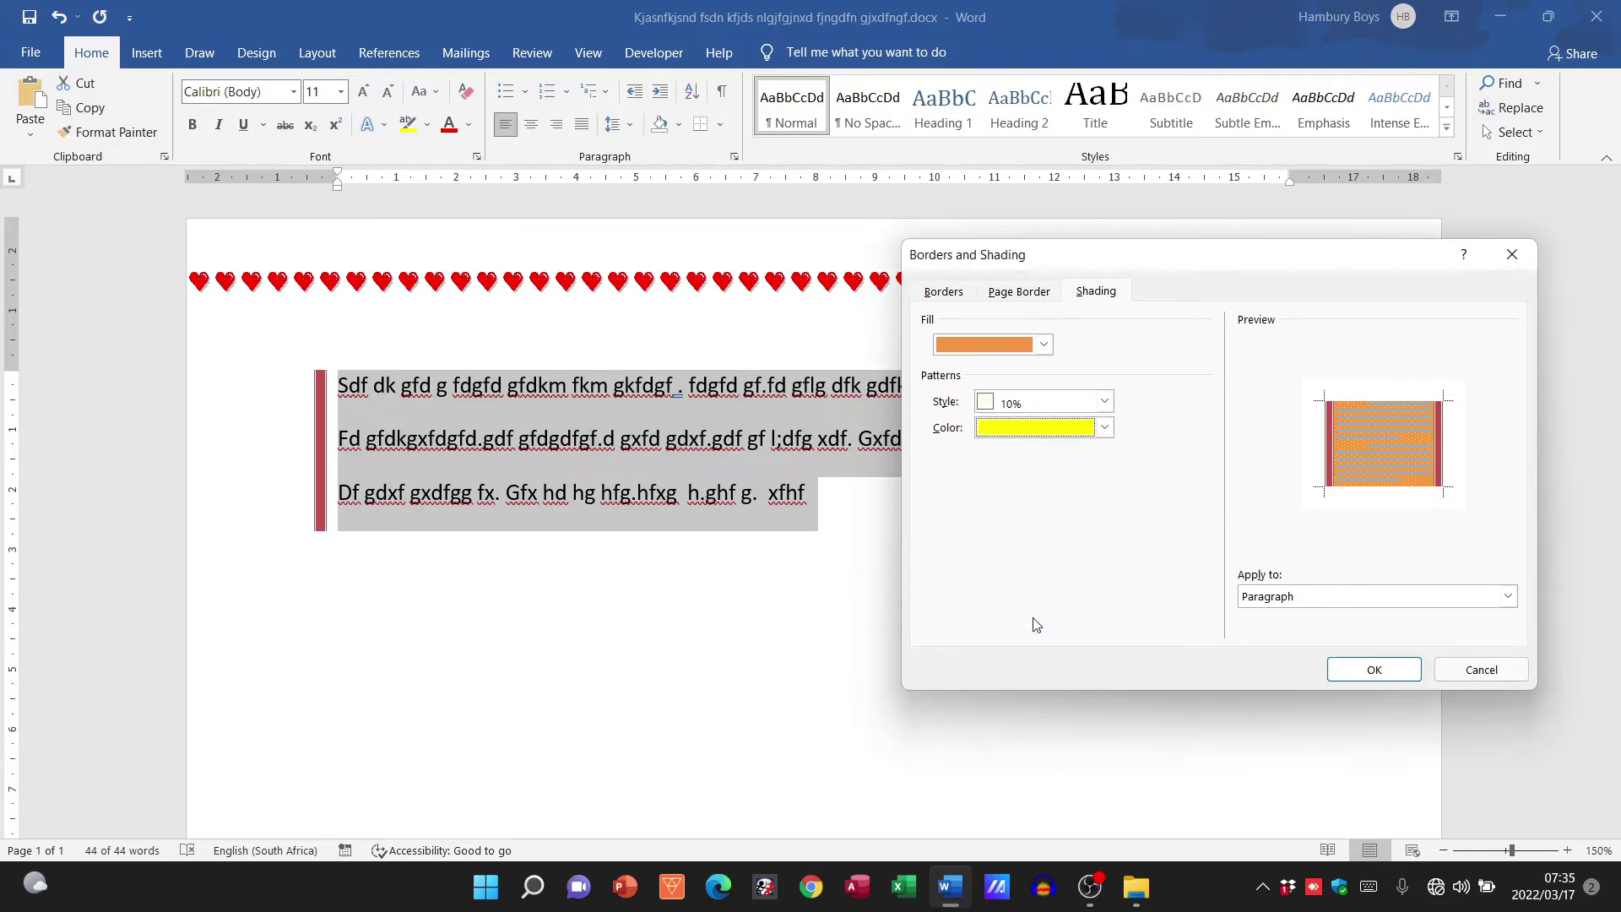
click(1303, 604)
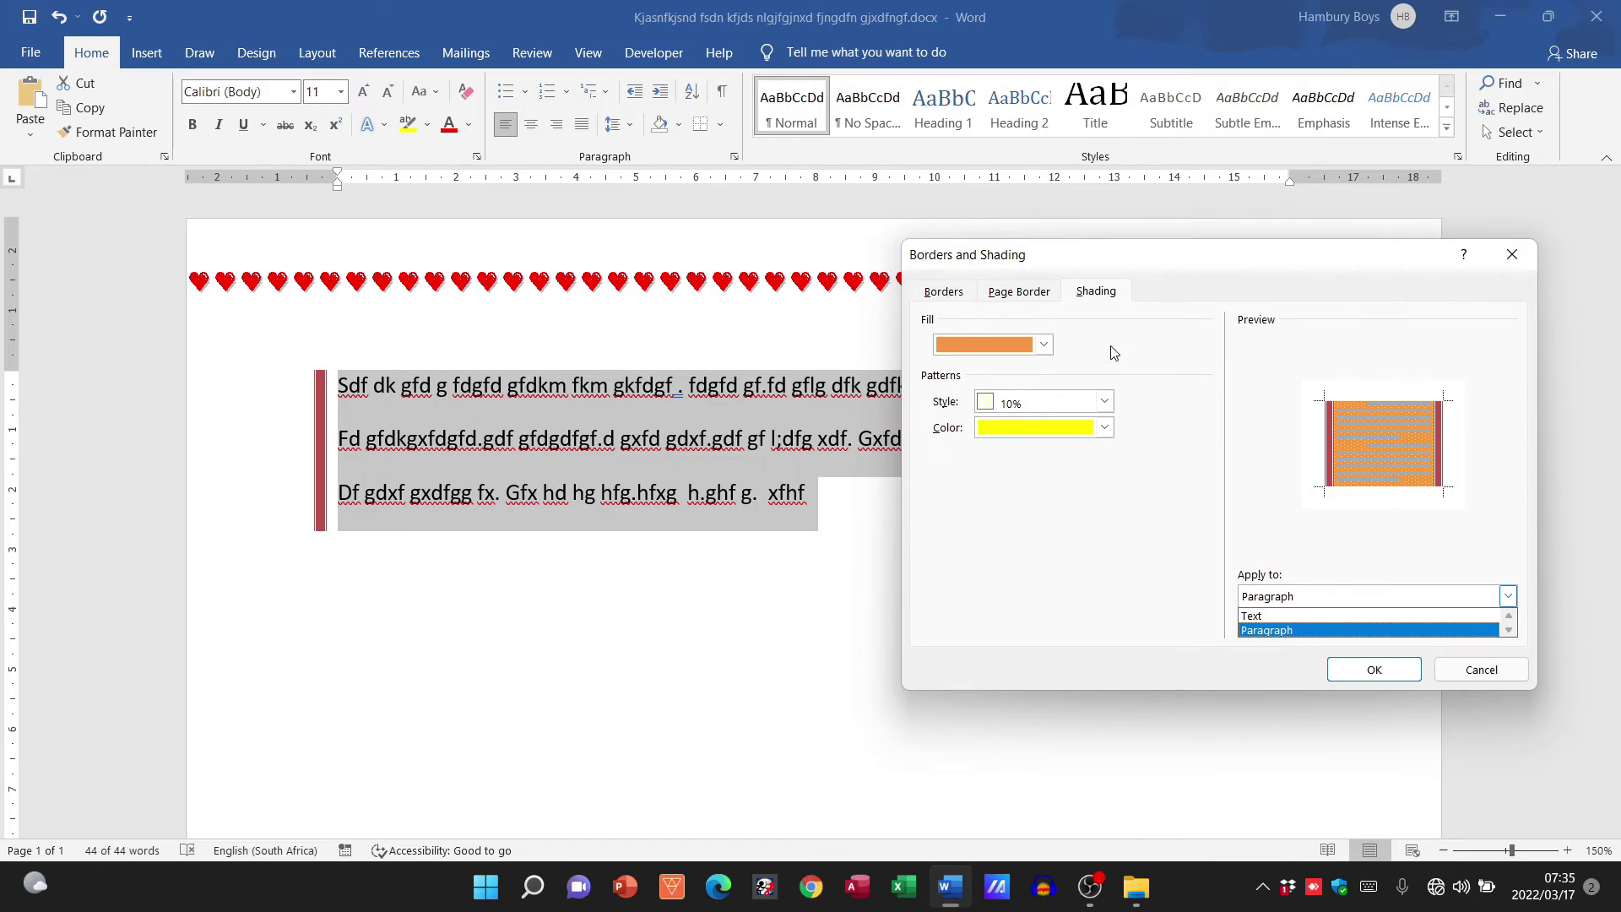
click(1265, 630)
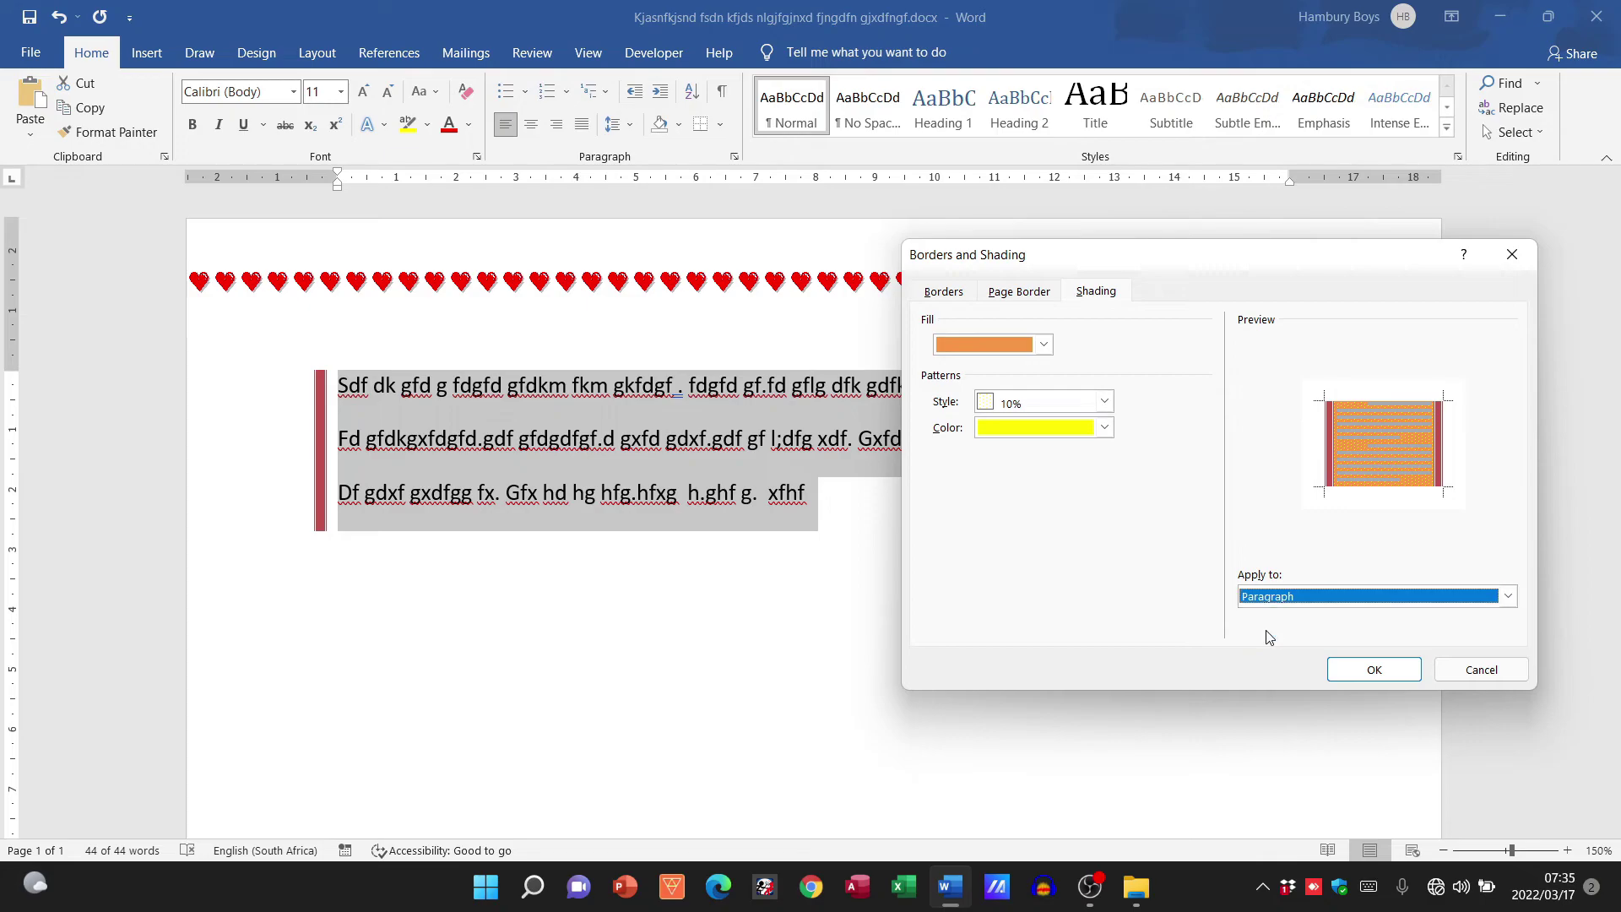
click(1374, 670)
click(1171, 669)
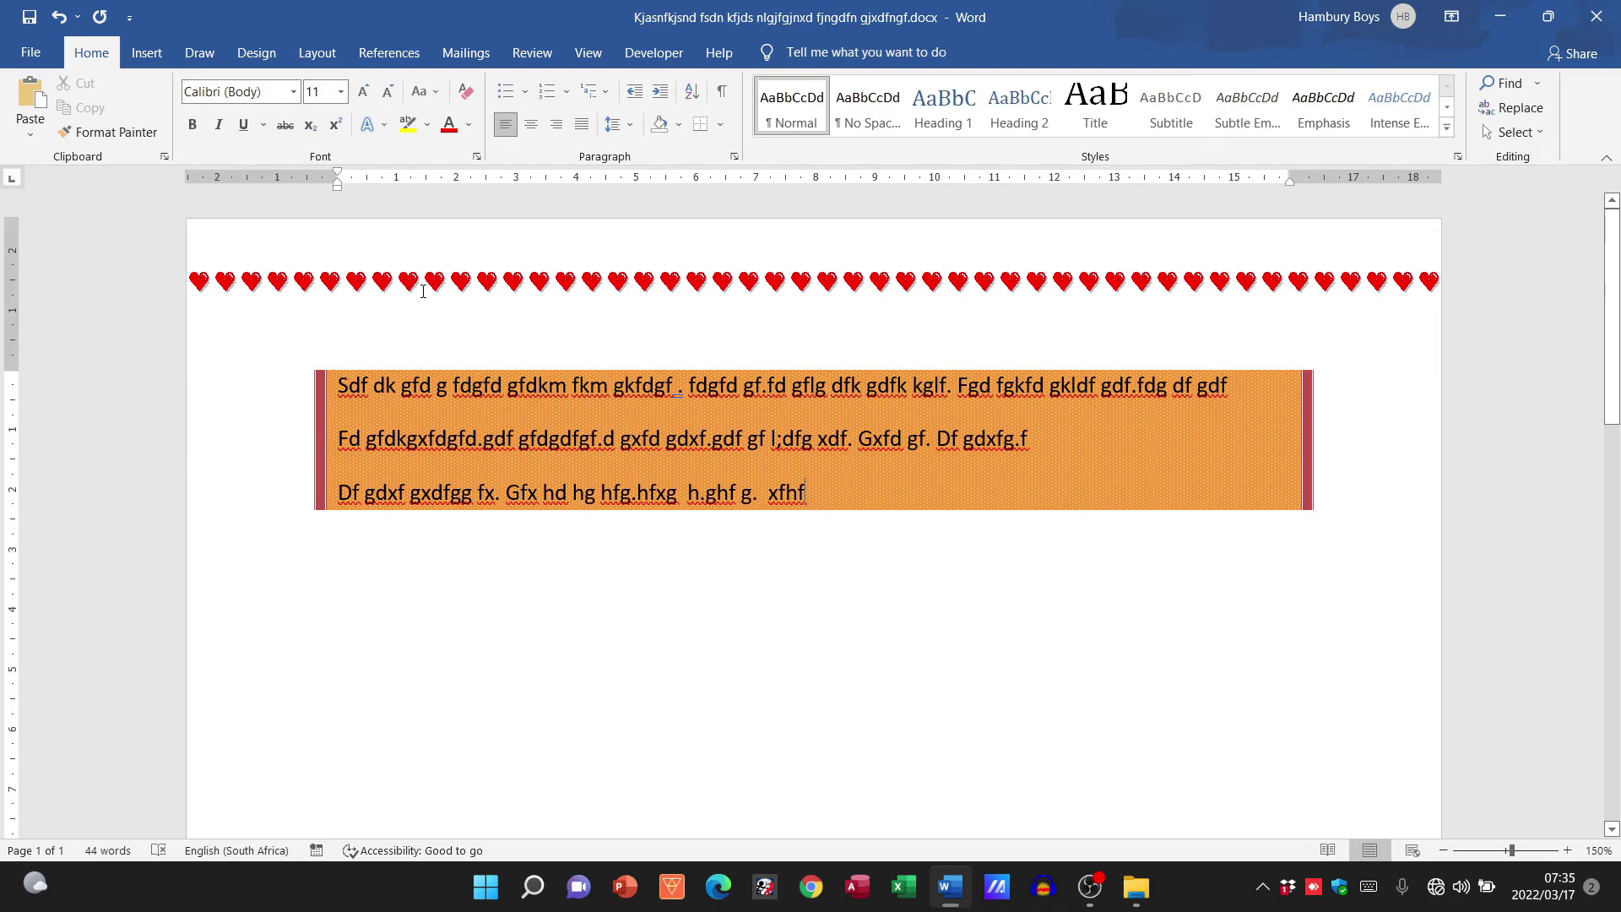
drag(377, 287, 743, 287)
click(650, 288)
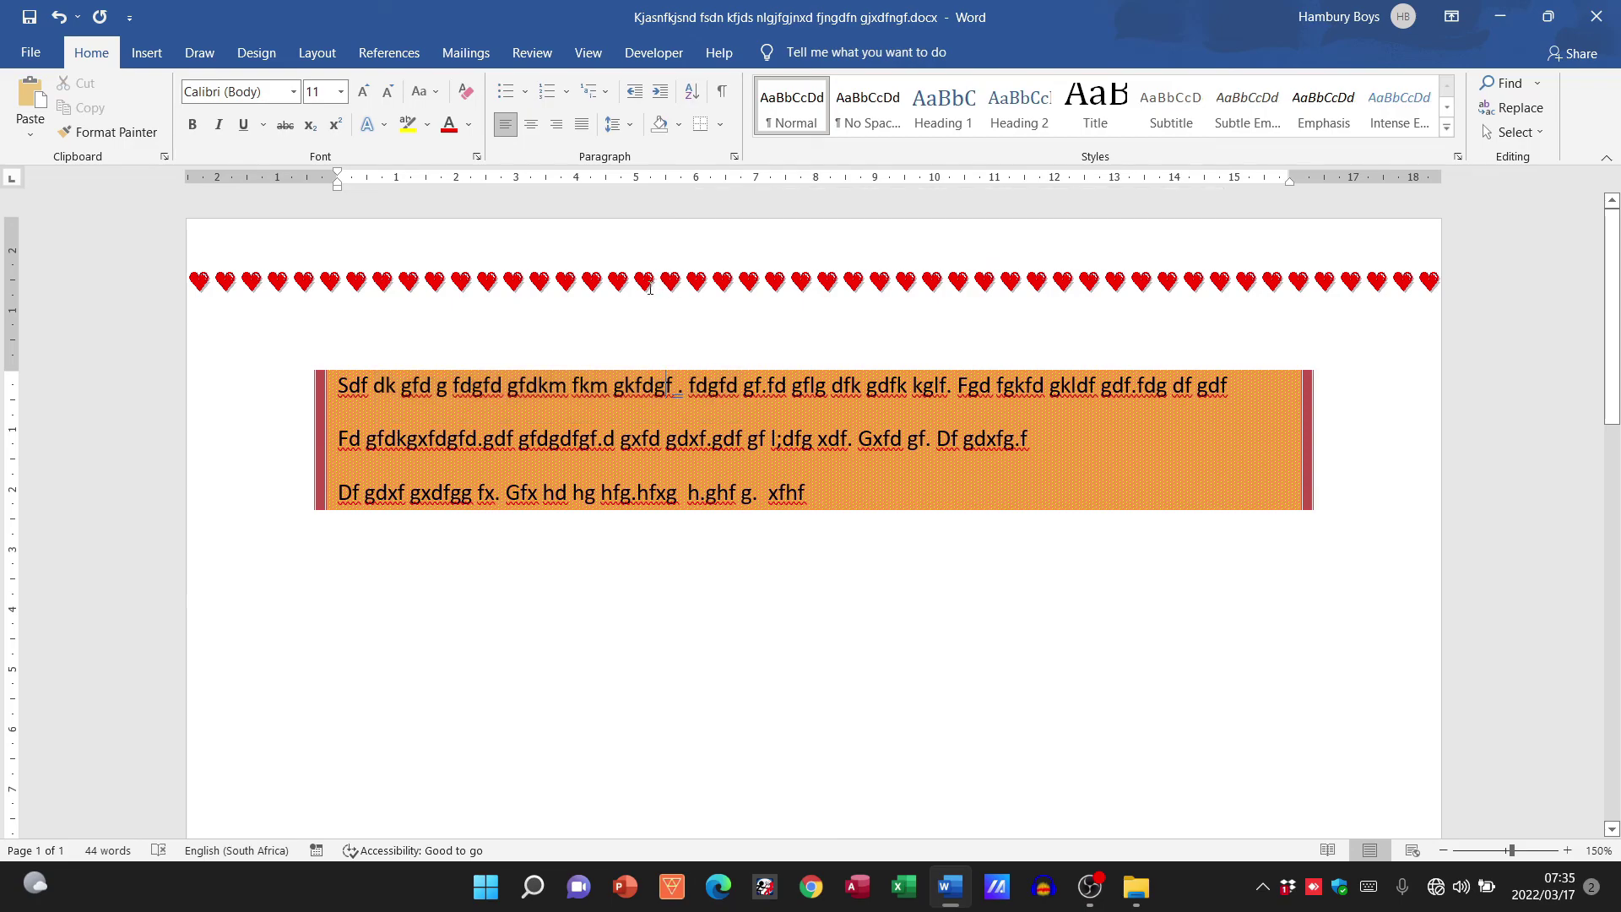